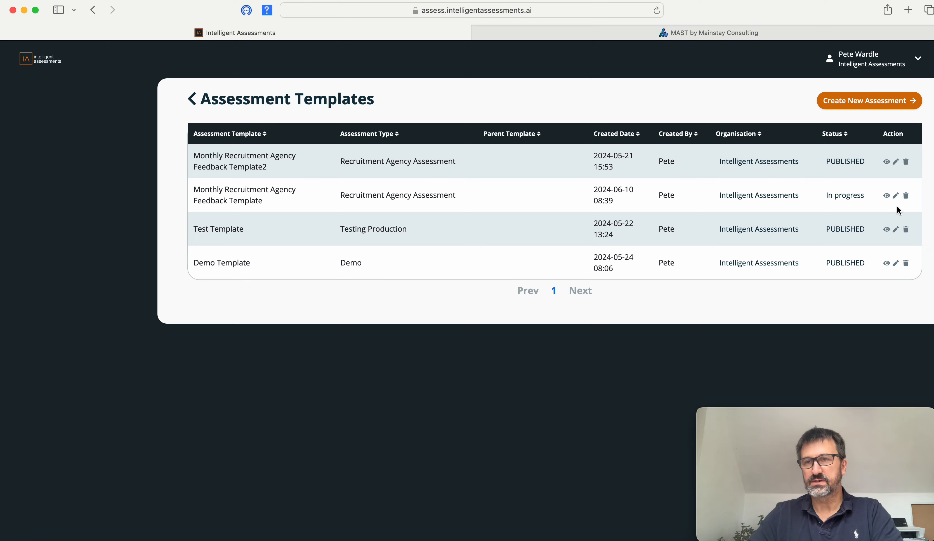
Step: Open the Monthly Recruitment Agency Feedback Template for editing and expand its Contractor Fit section
{"action": "left_click", "coordinate": [896, 194]}
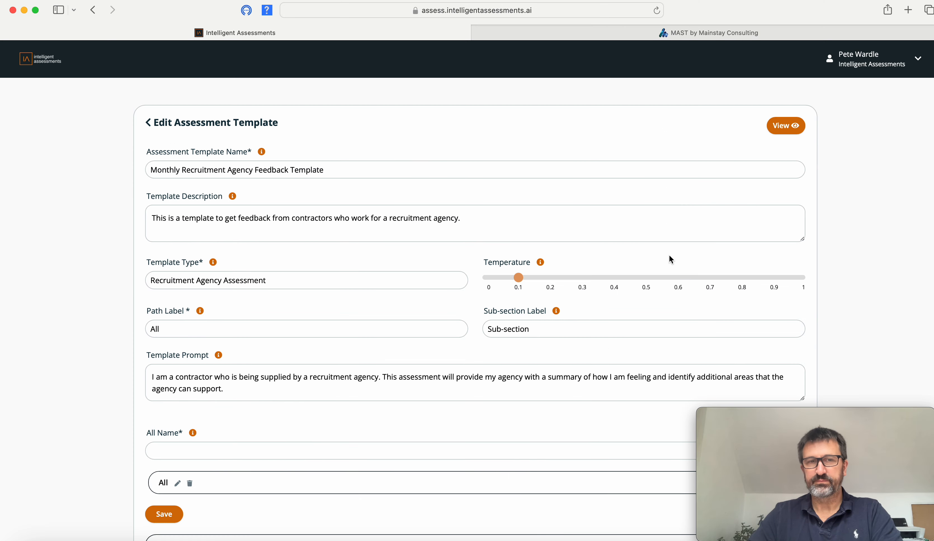
{"action": "scroll", "coordinate": [669, 256], "scroll_direction": "down", "scroll_amount": 10}
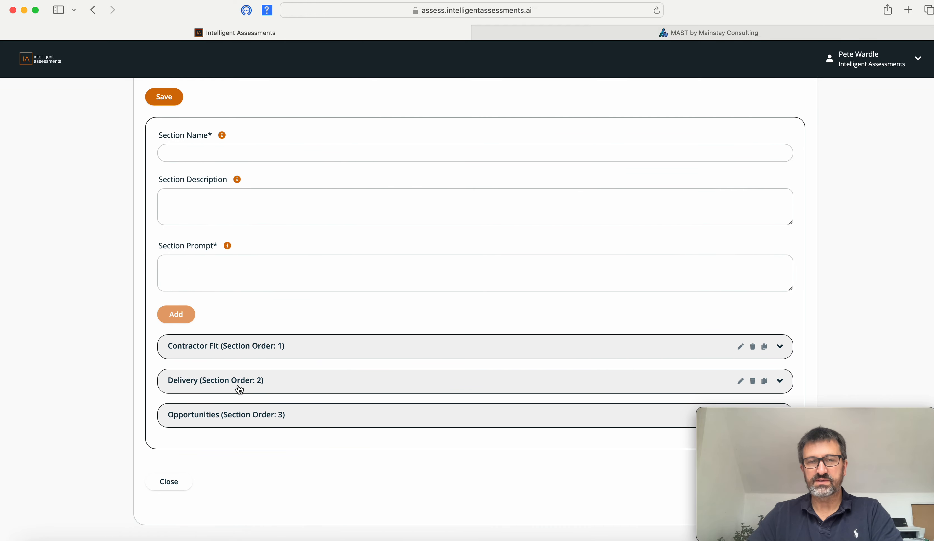
{"action": "left_click", "coordinate": [573, 352]}
{"action": "scroll", "coordinate": [571, 351], "scroll_direction": "down", "scroll_amount": 5}
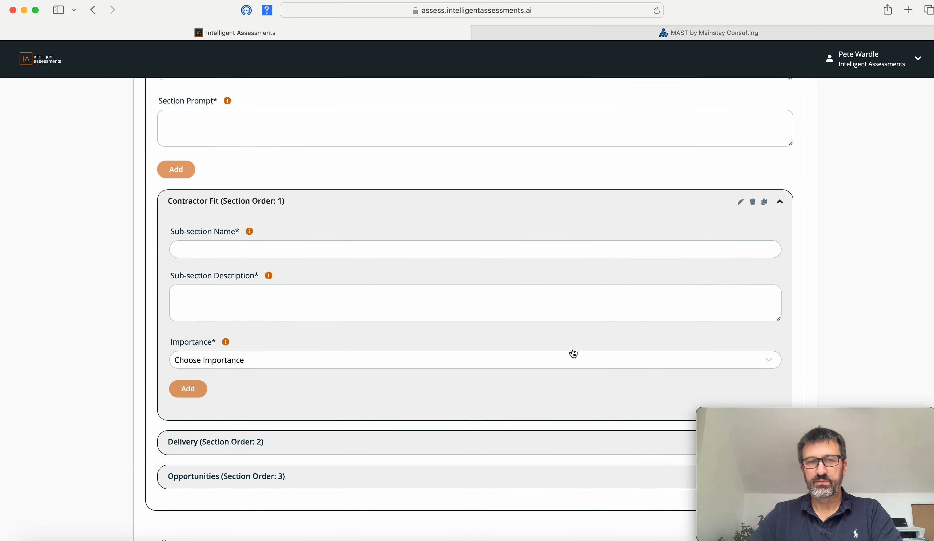
Step: Enter "Organisation" as the name of a new sub-section in the Contractor Fit section
{"action": "left_click", "coordinate": [236, 193]}
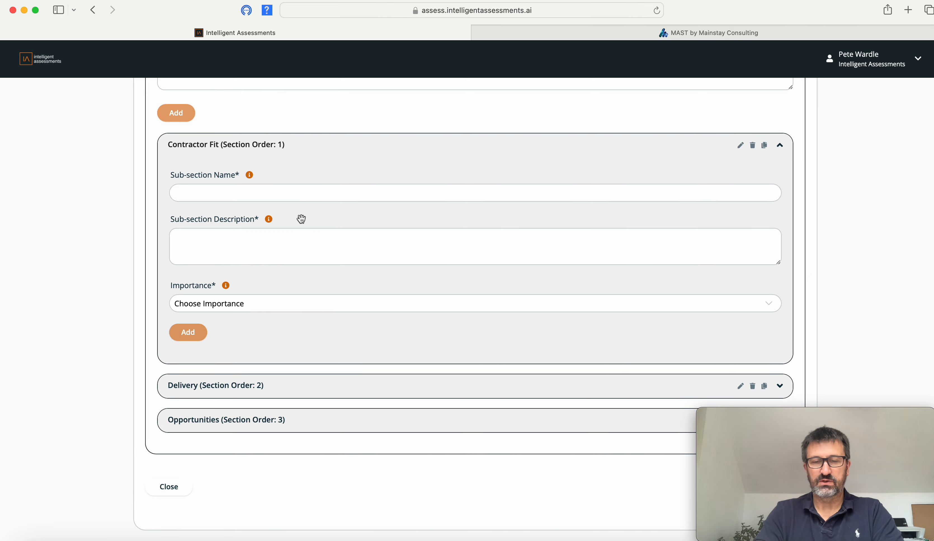
{"action": "type", "text": "Or"}
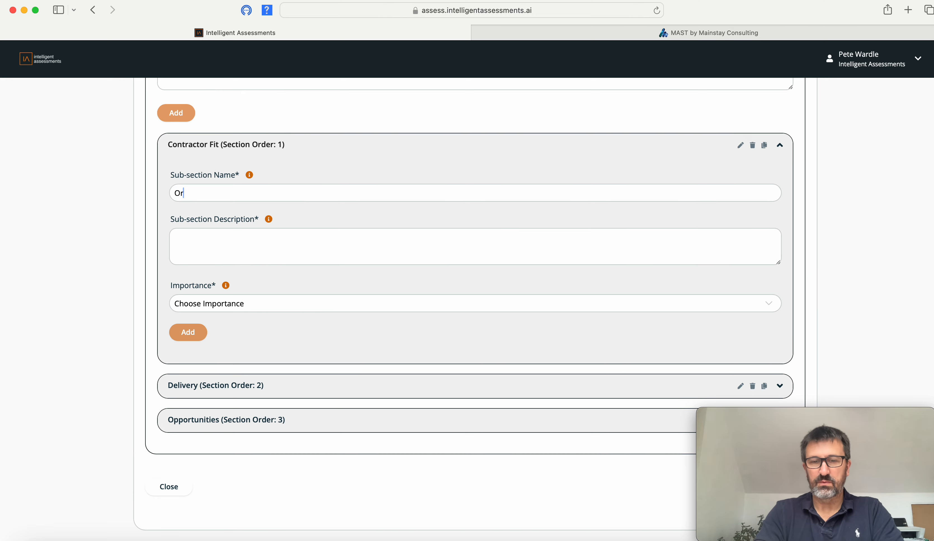
{"action": "type", "text": "g"}
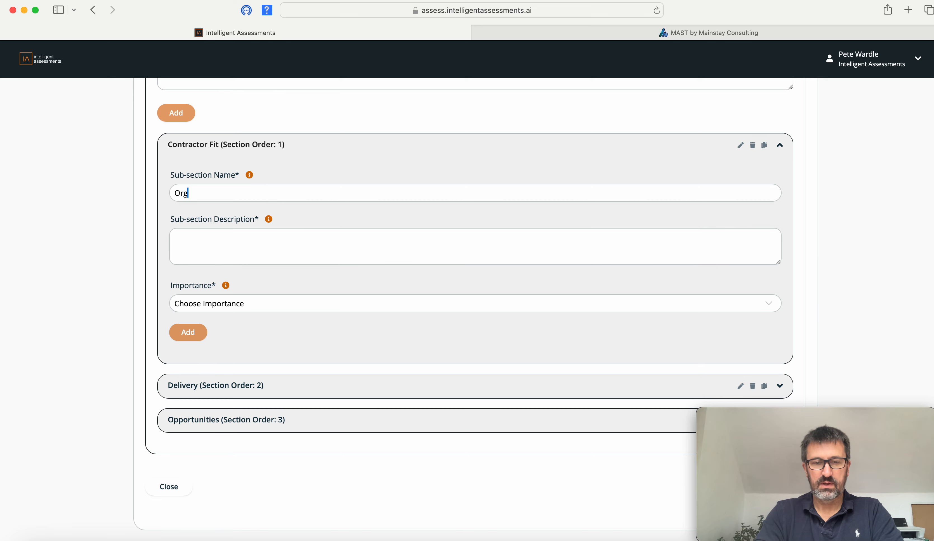
{"action": "type", "text": "a"}
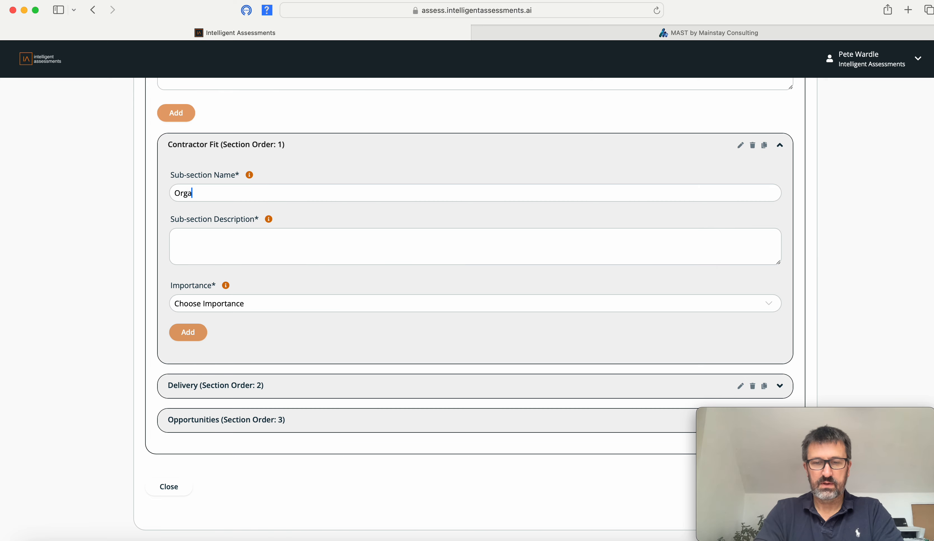
{"action": "type", "text": "nisation"}
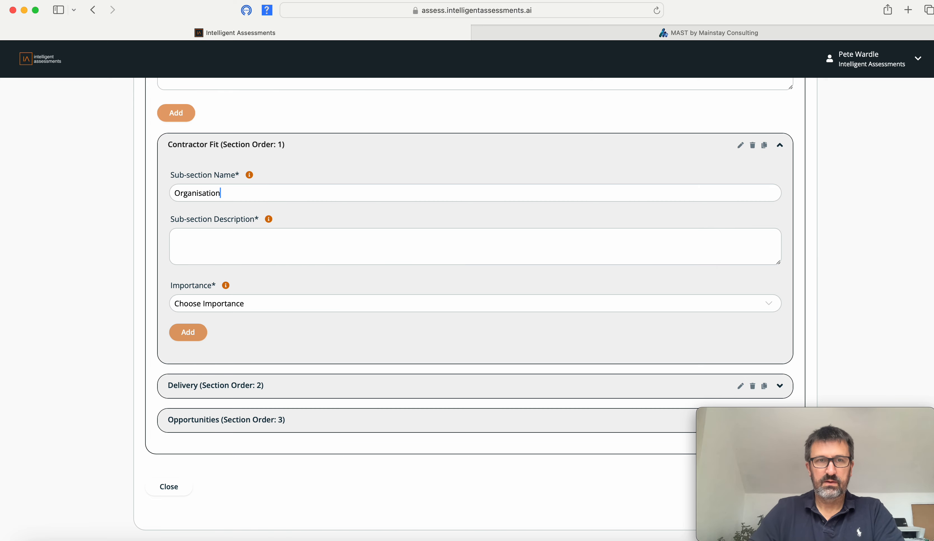
Step: Describe the sub-section as "Organisation sub-section", set its importance to High, and add it
{"action": "left_click", "coordinate": [236, 248]}
{"action": "type", "text": "O"}
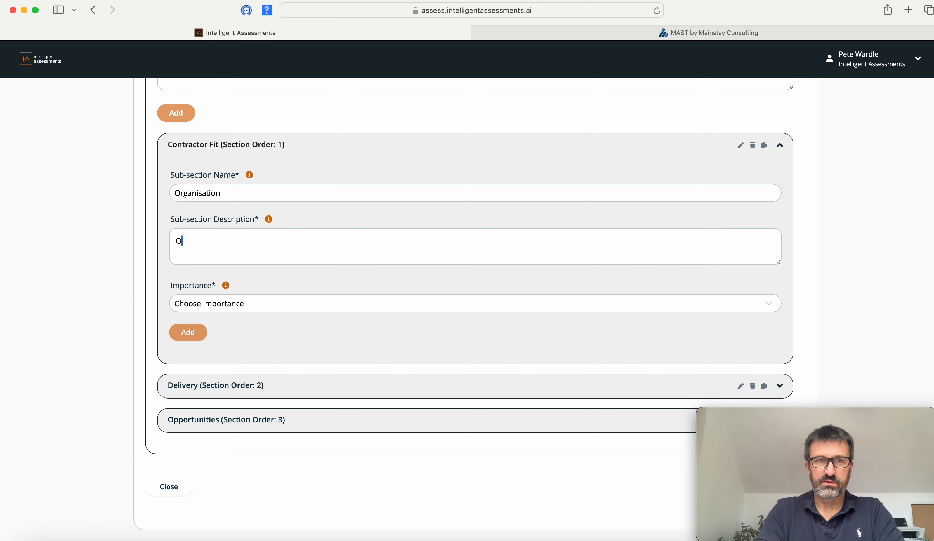
{"action": "type", "text": "rganisa"}
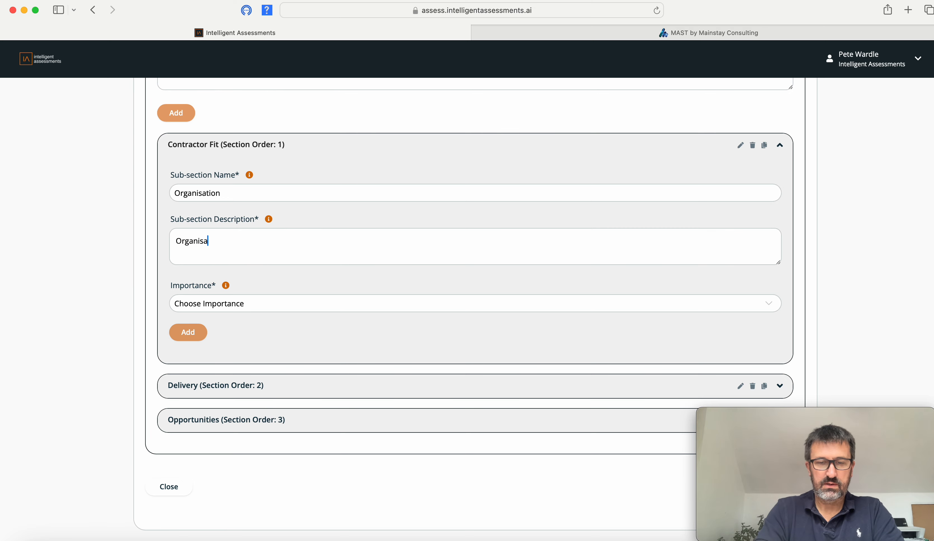
{"action": "type", "text": "tion sub"}
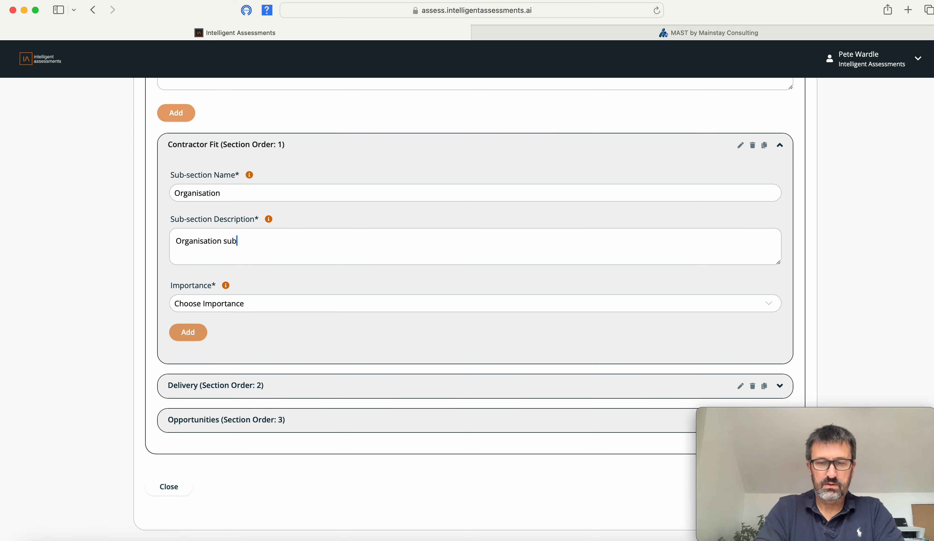
{"action": "type", "text": "-section"}
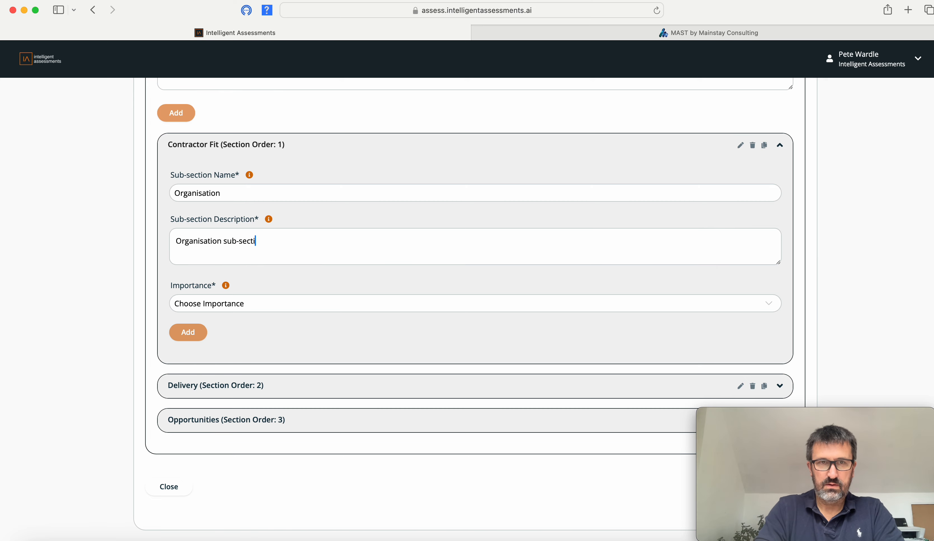
{"action": "left_click", "coordinate": [246, 303]}
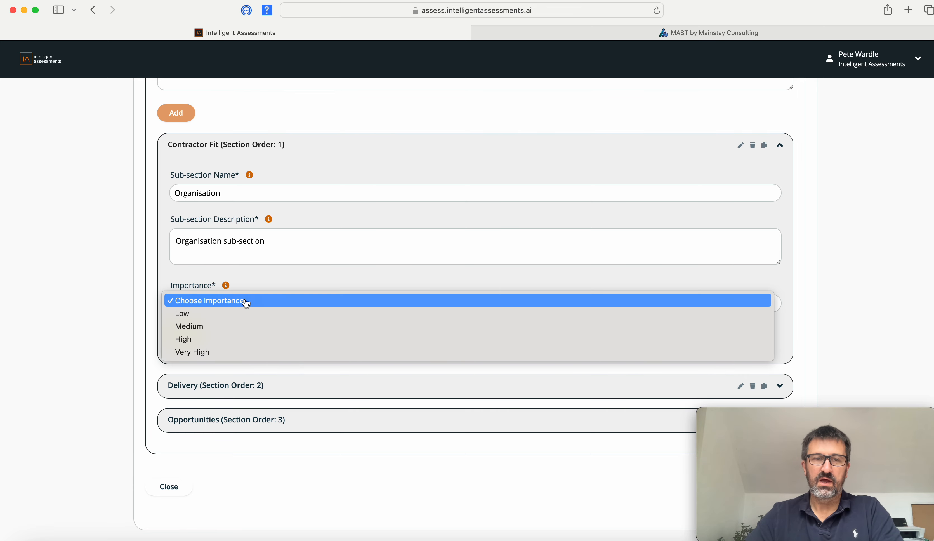
{"action": "left_click", "coordinate": [217, 339]}
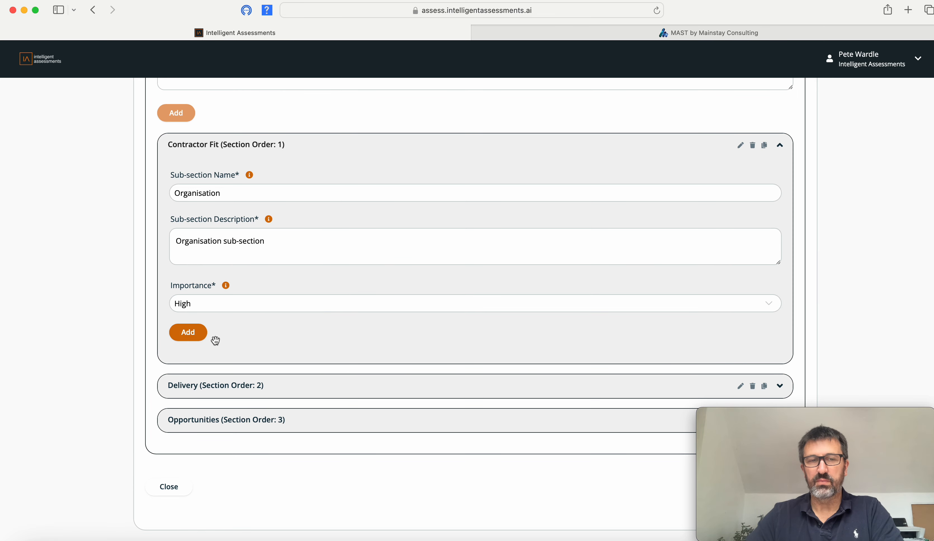
{"action": "left_click", "coordinate": [186, 333]}
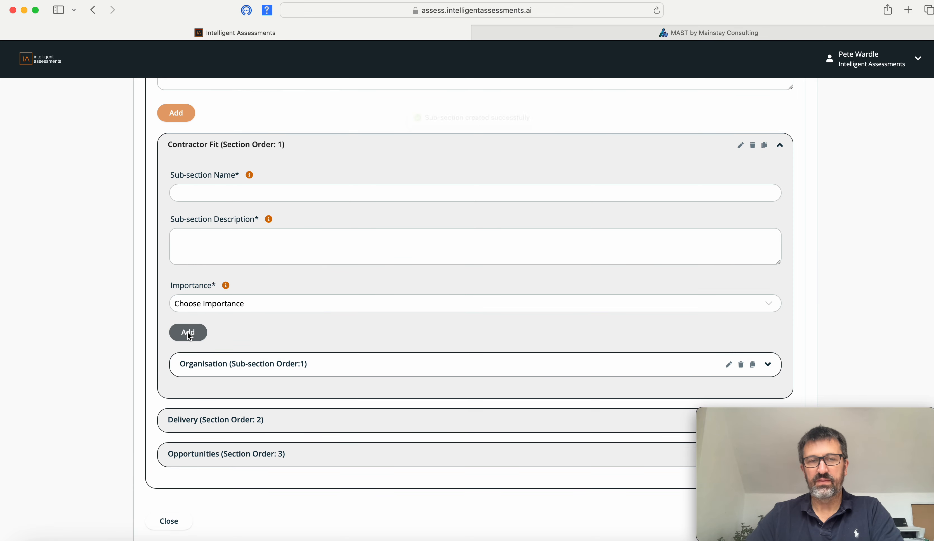
Step: Expand the Organisation sub-section and add a question group named "Group 1"
{"action": "scroll", "coordinate": [285, 340], "scroll_direction": "down", "scroll_amount": 2}
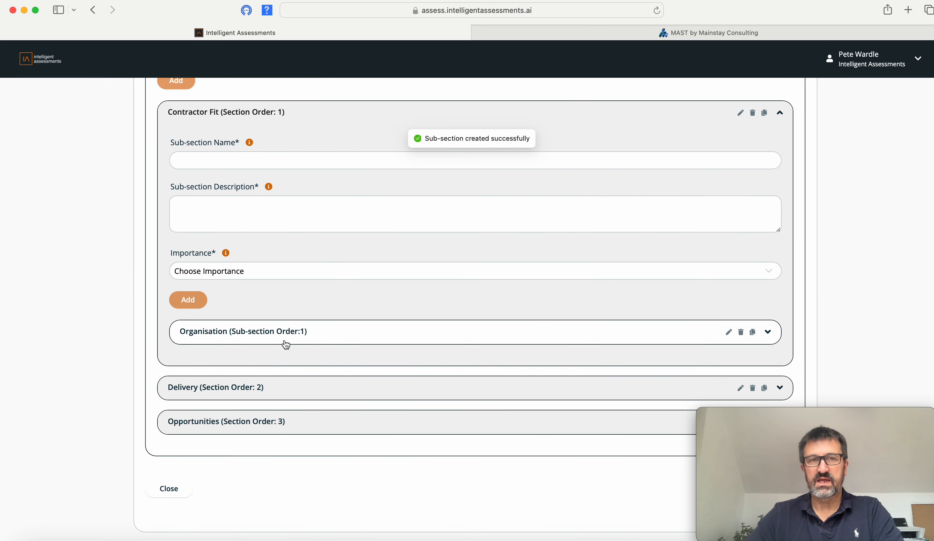
{"action": "scroll", "coordinate": [286, 345], "scroll_direction": "up", "scroll_amount": 1}
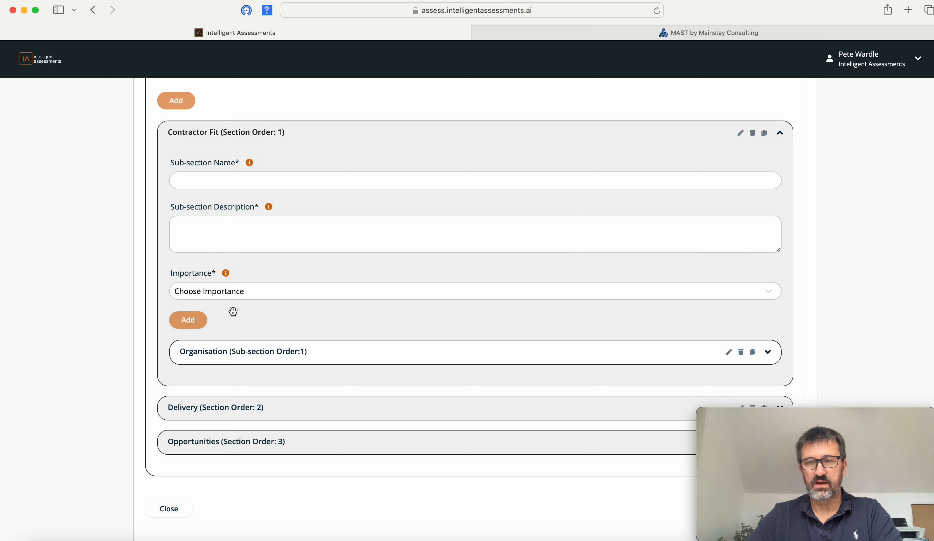
{"action": "scroll", "coordinate": [231, 310], "scroll_direction": "down", "scroll_amount": 2}
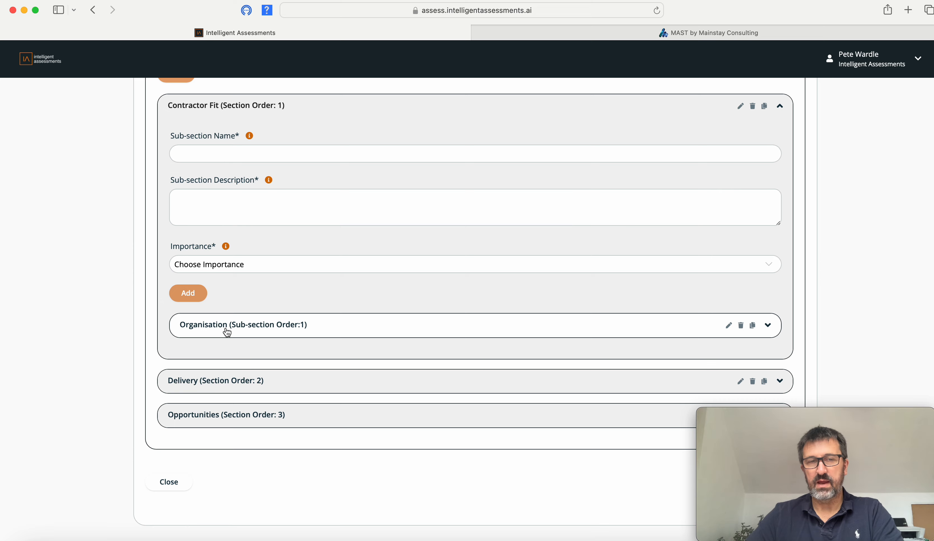
{"action": "left_click", "coordinate": [228, 332]}
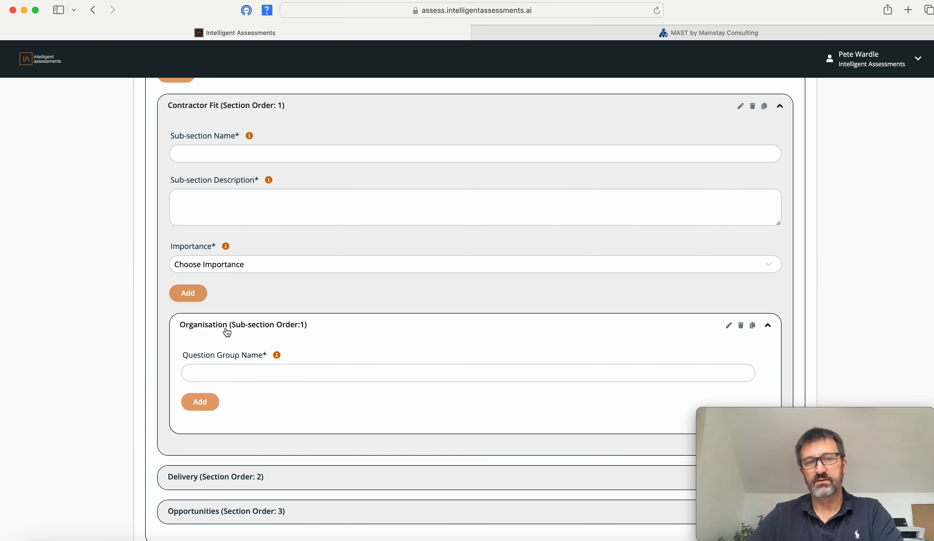
{"action": "scroll", "coordinate": [316, 351], "scroll_direction": "down", "scroll_amount": 4}
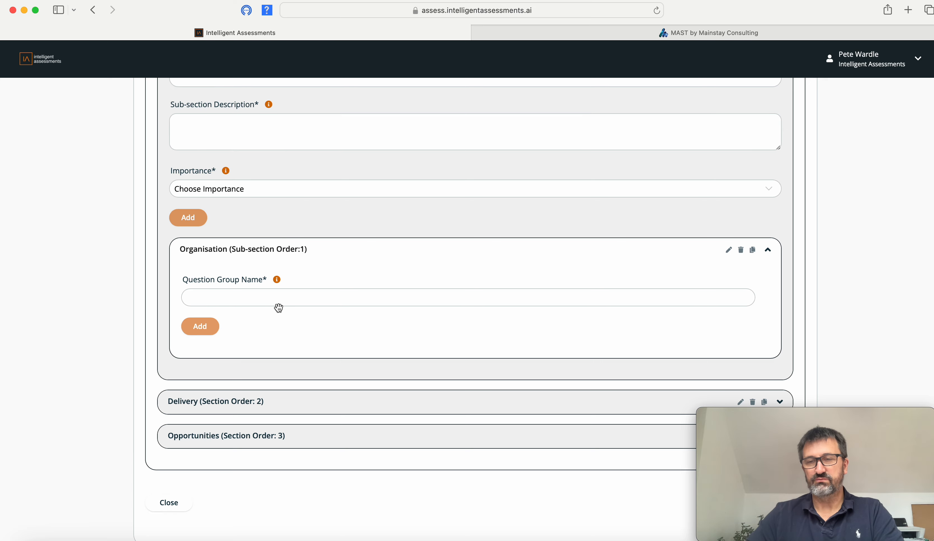
{"action": "left_click", "coordinate": [222, 296]}
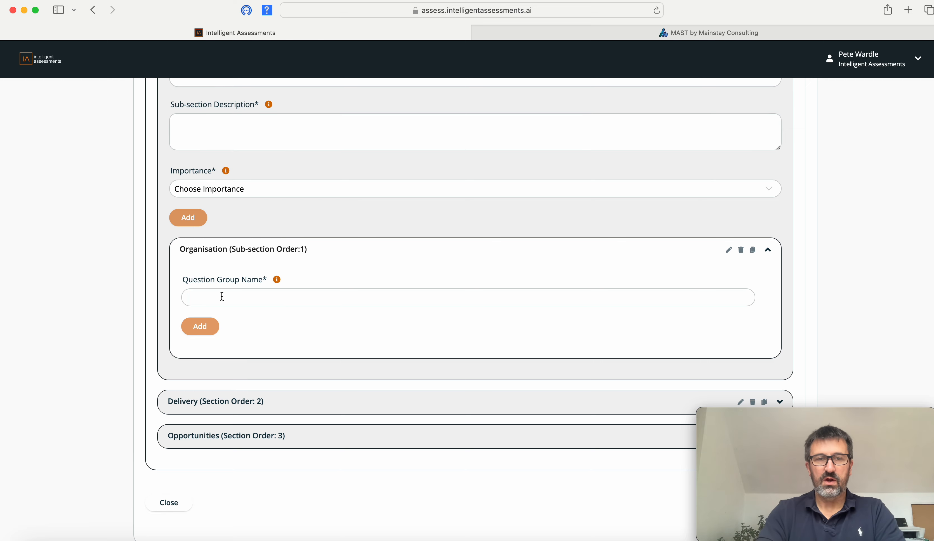
{"action": "type", "text": "Group"}
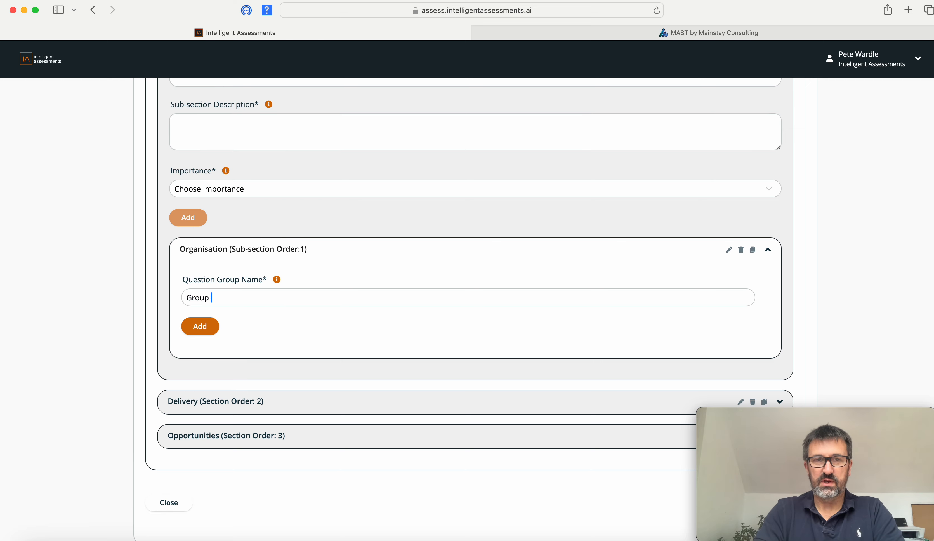
{"action": "type", "text": " 1"}
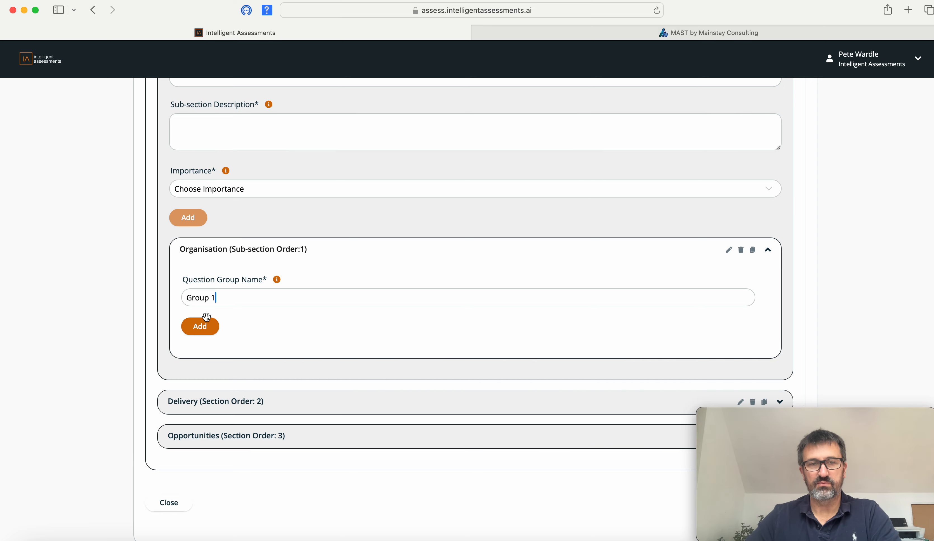
{"action": "left_click", "coordinate": [203, 328]}
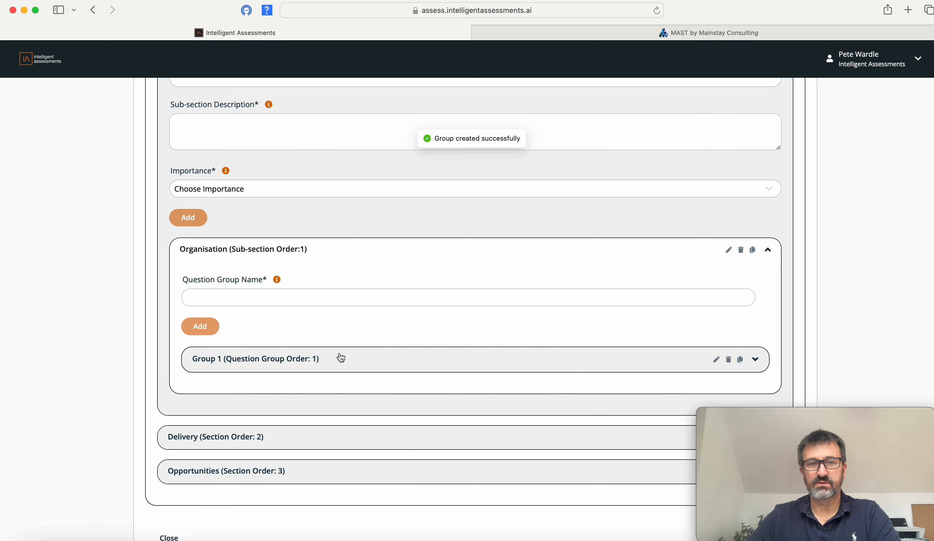
Step: In Group 1, enter the question name "How would you rate the project/programme management maturity within the organistion?"
{"action": "left_click", "coordinate": [300, 363]}
{"action": "scroll", "coordinate": [350, 328], "scroll_direction": "down", "scroll_amount": 5}
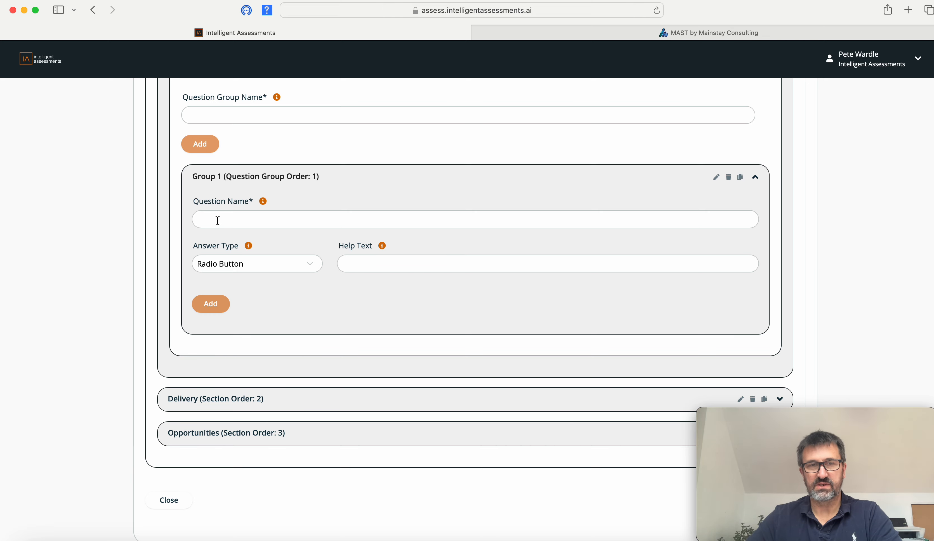
{"action": "left_click", "coordinate": [218, 221]}
{"action": "type", "text": "How would you rate the project/programme management maturity within the organistion?"}
Step: Enter the help text "This is your opinion on the maturity of the organisation" and add the question to Group 1
{"action": "mouse_move", "coordinate": [384, 254]}
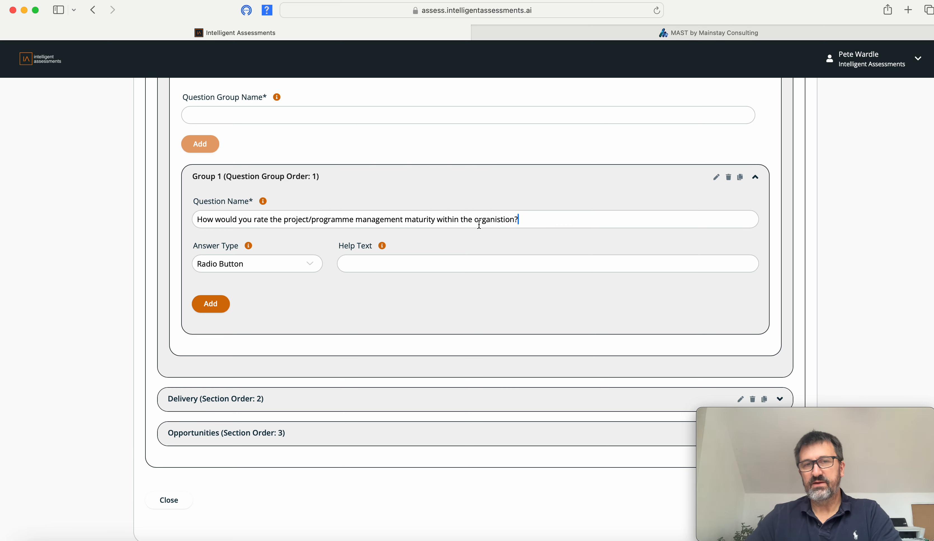
{"action": "mouse_move", "coordinate": [264, 202]}
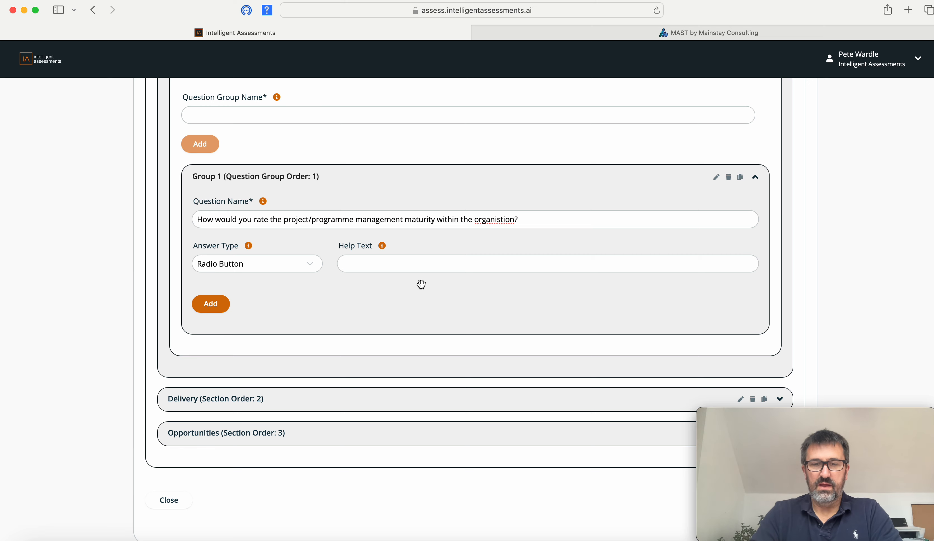
{"action": "type", "text": "This is "}
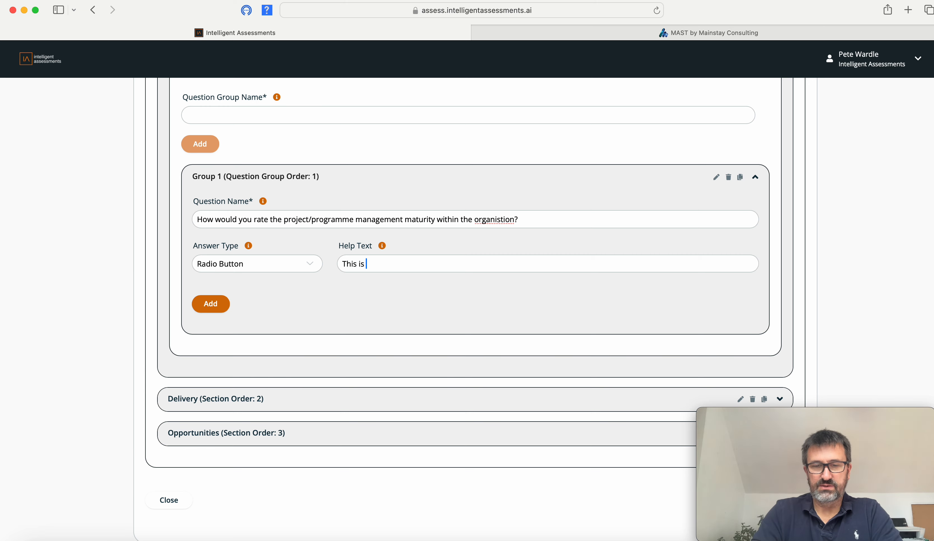
{"action": "type", "text": "your opinion on"}
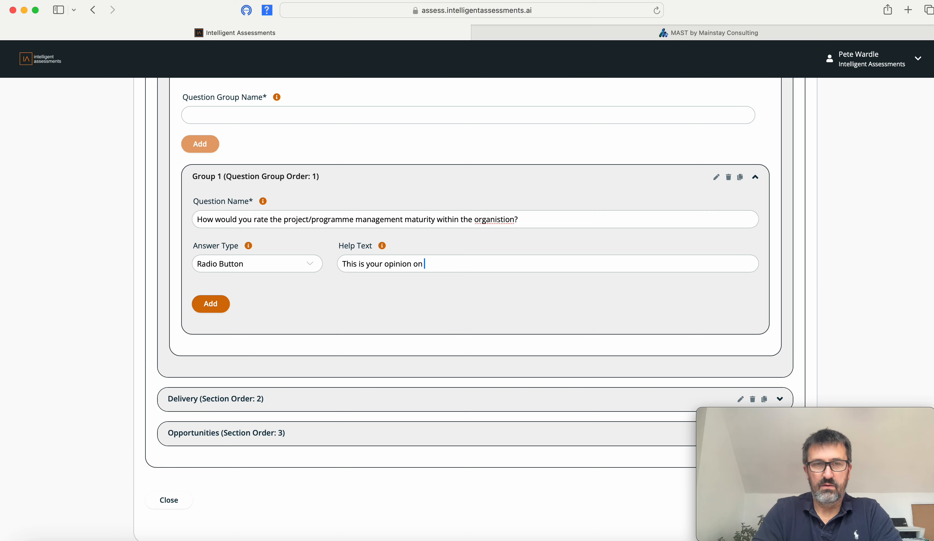
{"action": "type", "text": " the maturity o"}
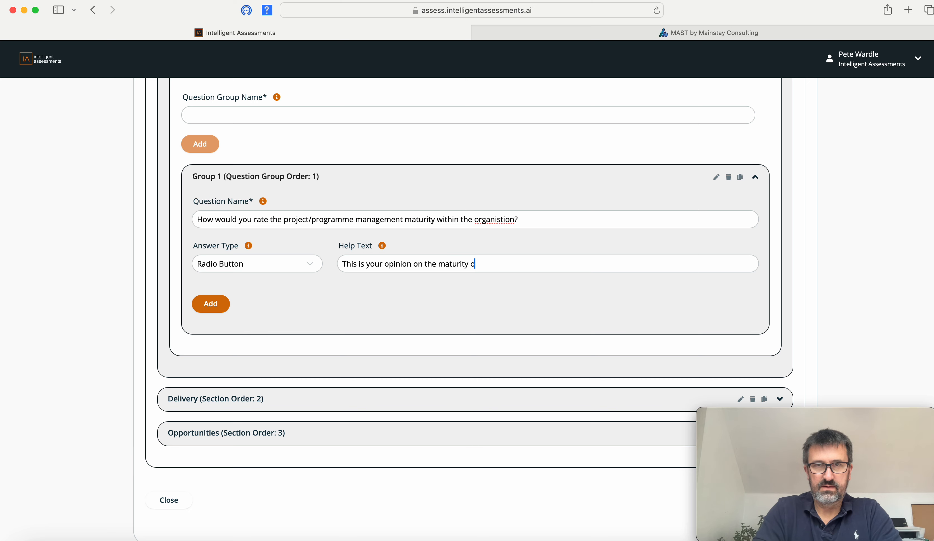
{"action": "type", "text": "f the org"}
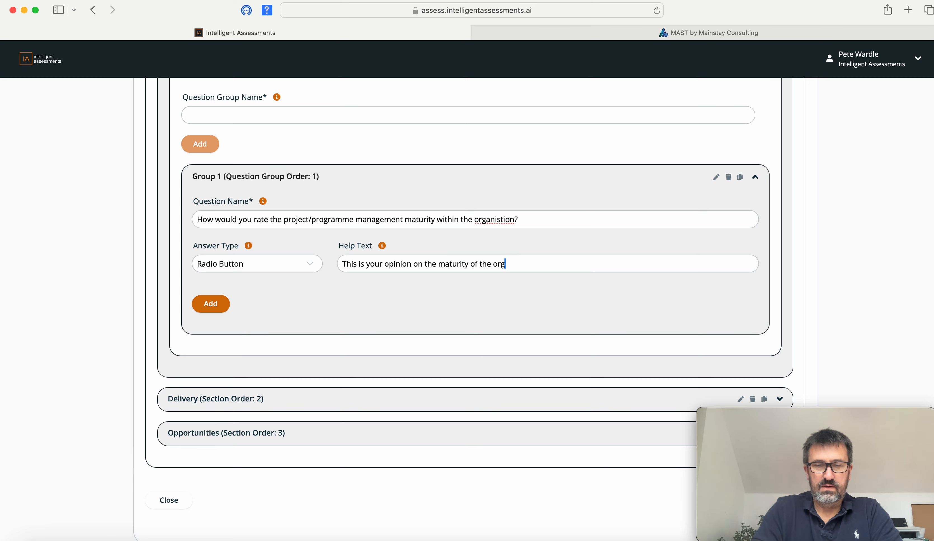
{"action": "type", "text": "anisat"}
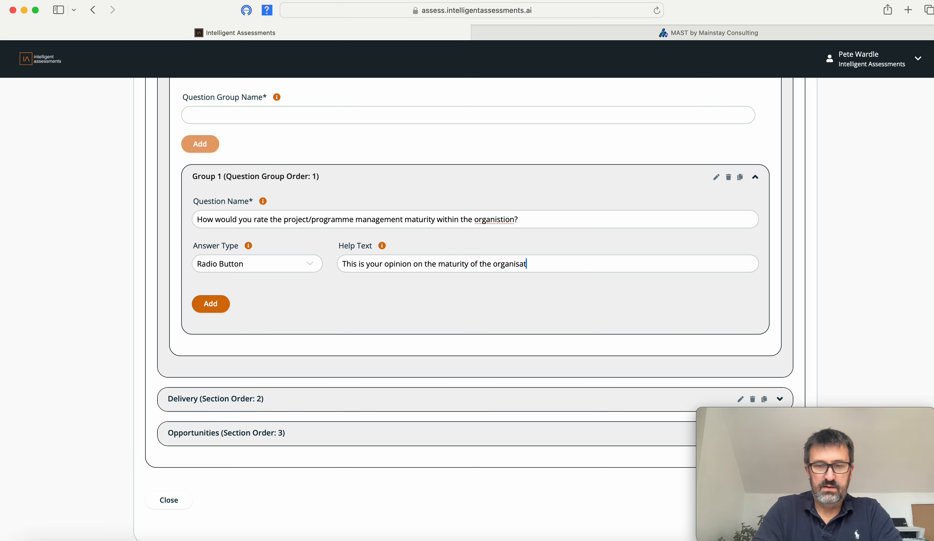
{"action": "type", "text": "ion"}
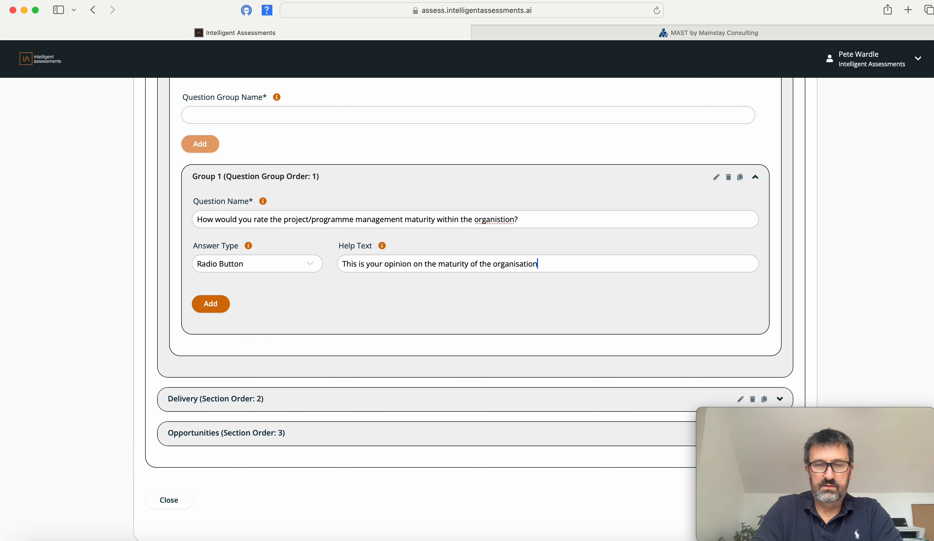
{"action": "left_click", "coordinate": [212, 308]}
Step: Expand the project/programme management maturity question in Group 1 and enter the answer "Ad-hoc"
{"action": "scroll", "coordinate": [427, 305], "scroll_direction": "down", "scroll_amount": 2}
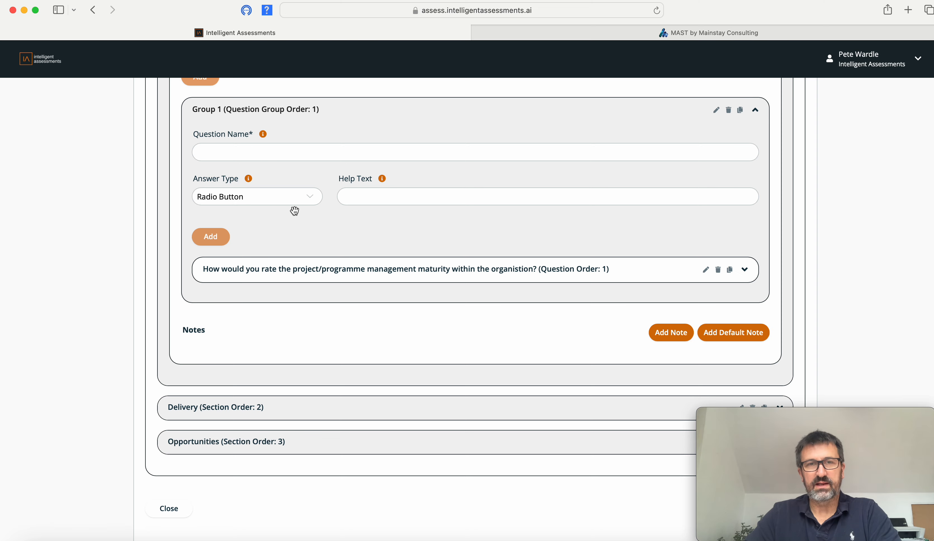
{"action": "left_click", "coordinate": [415, 275]}
{"action": "scroll", "coordinate": [412, 273], "scroll_direction": "down", "scroll_amount": 5}
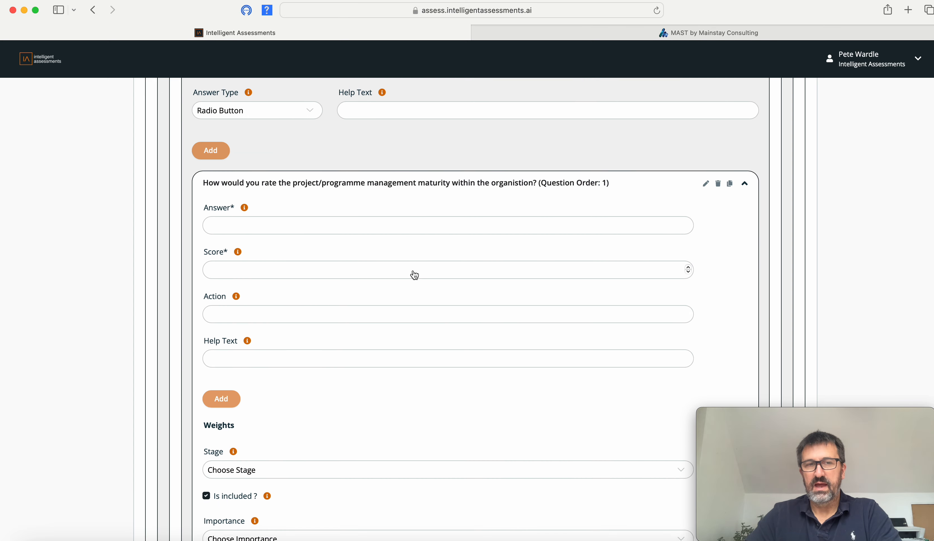
{"action": "scroll", "coordinate": [412, 270], "scroll_direction": "up", "scroll_amount": 2}
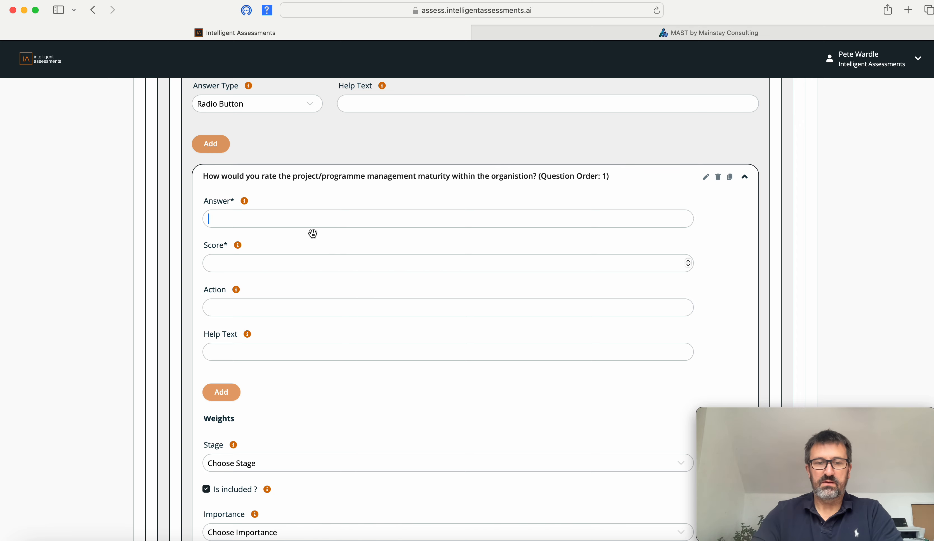
{"action": "type", "text": "Ad"}
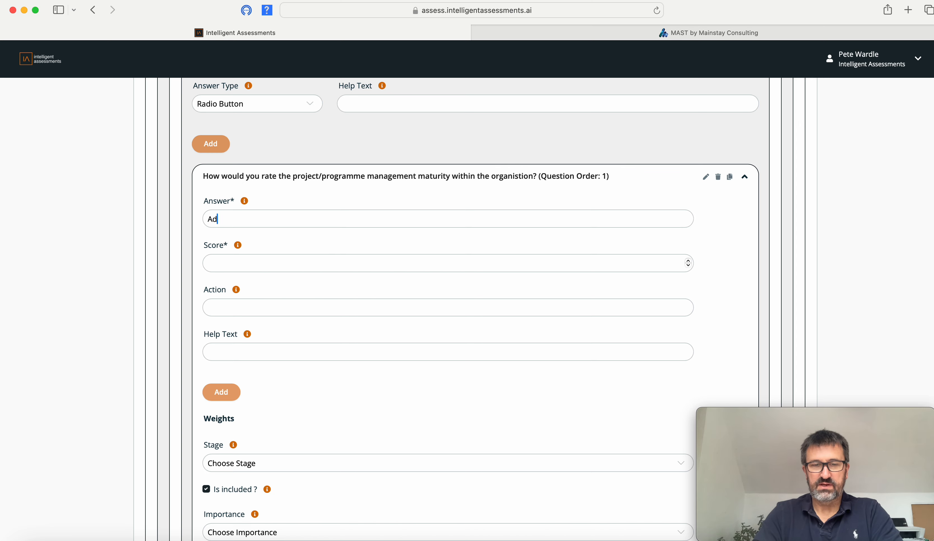
{"action": "type", "text": "-hoc"}
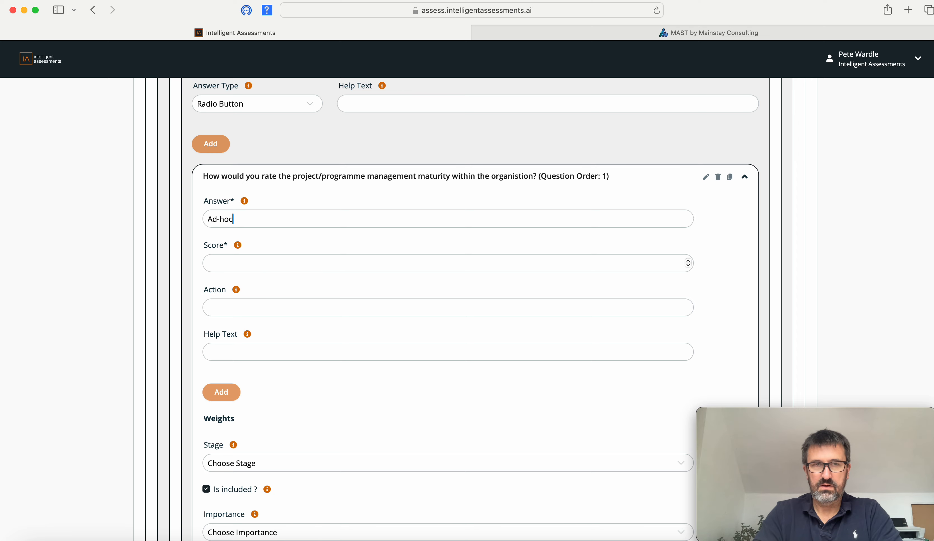
Step: Switch to PowerPoint and check the IA Question RAG Scores table for scoring the answer
{"action": "left_click", "coordinate": [230, 263]}
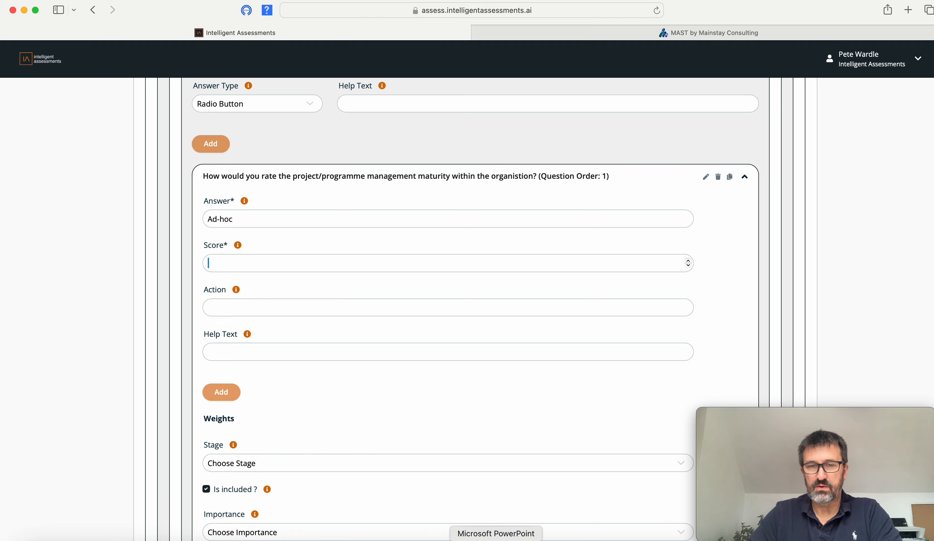
{"action": "left_click", "coordinate": [495, 539]}
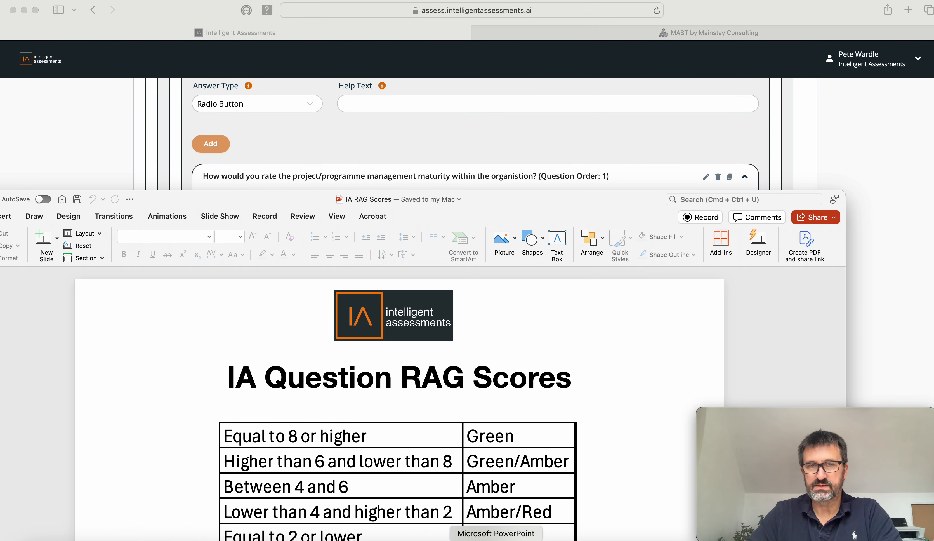
{"action": "left_click_drag", "start_coordinate": [534, 197], "coordinate": [545, 66]}
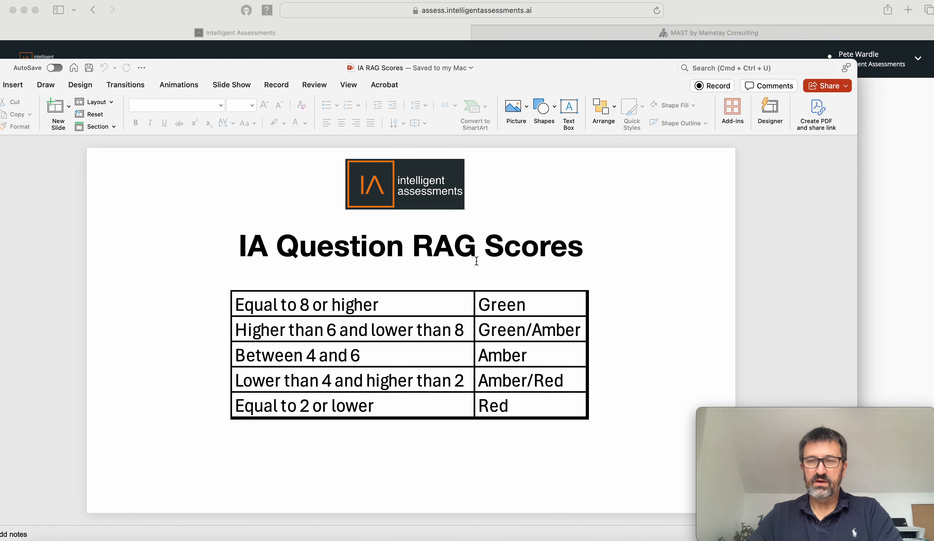
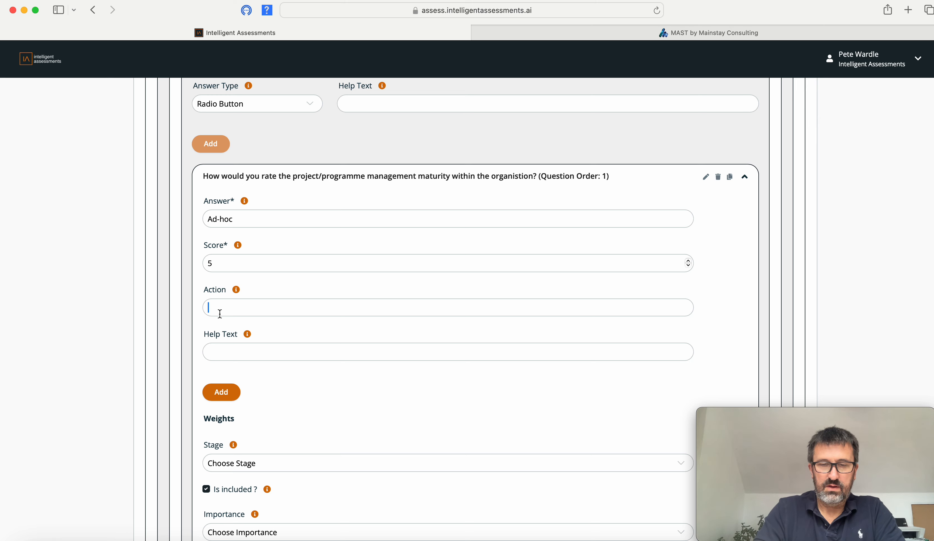
Step: Enter the action "You may want to speak with your line manager to understand how this can be improved." and add the Ad-hoc answer
{"action": "type", "text": "You ma"}
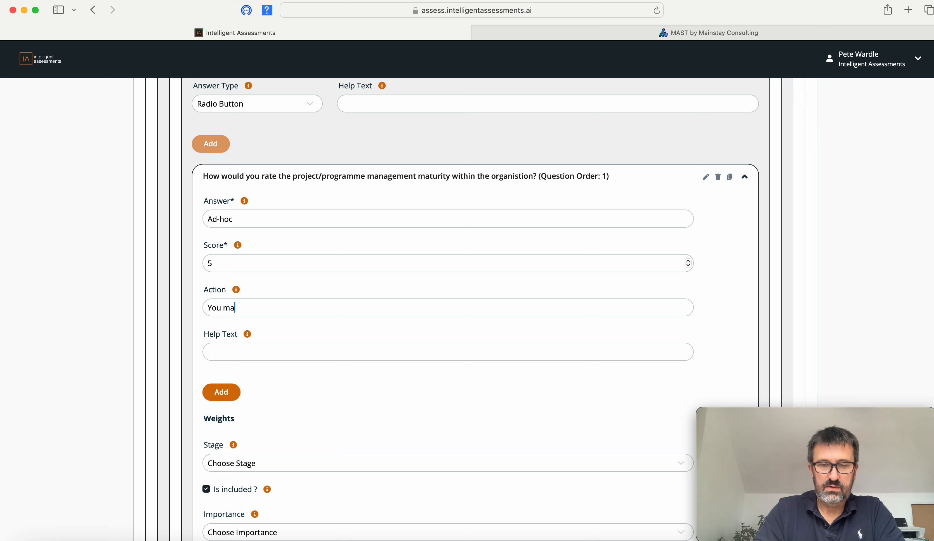
{"action": "type", "text": "y want to "}
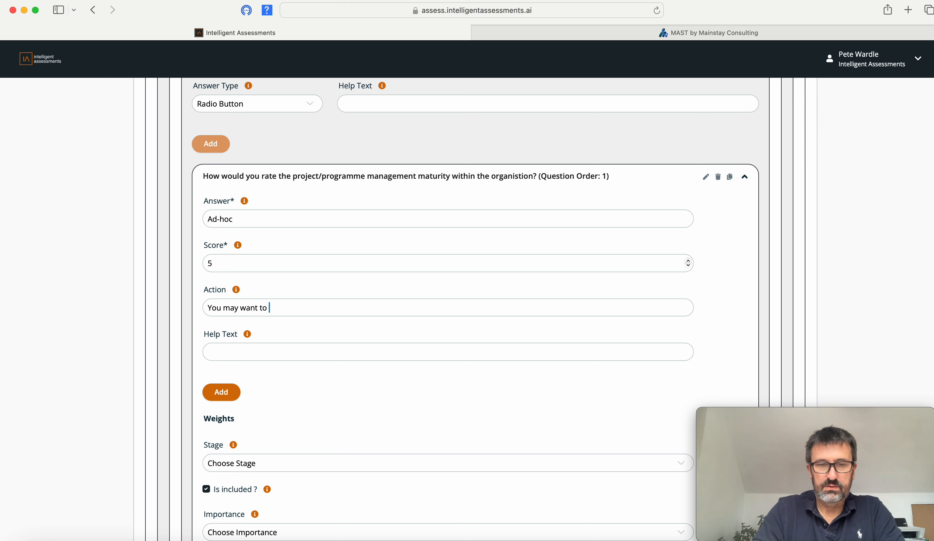
{"action": "type", "text": "speak with y"}
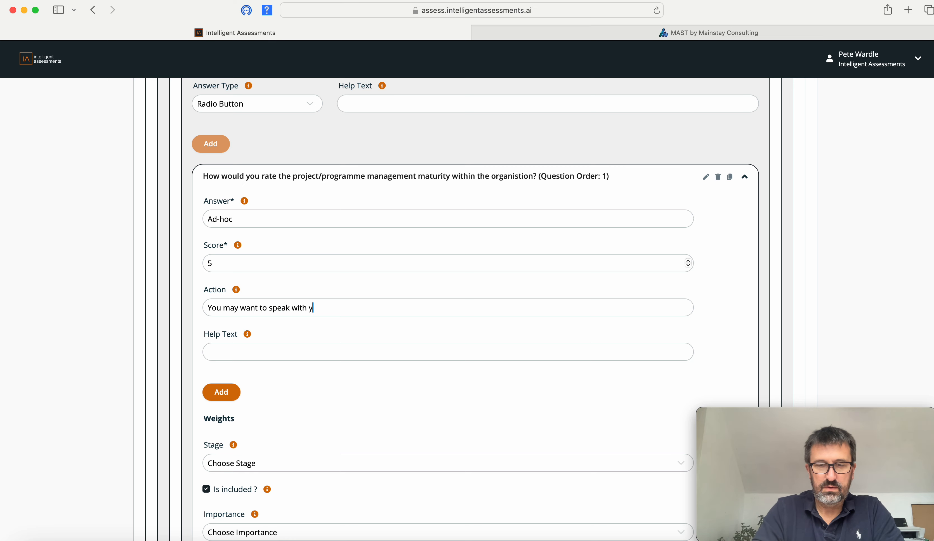
{"action": "type", "text": "our line manag"}
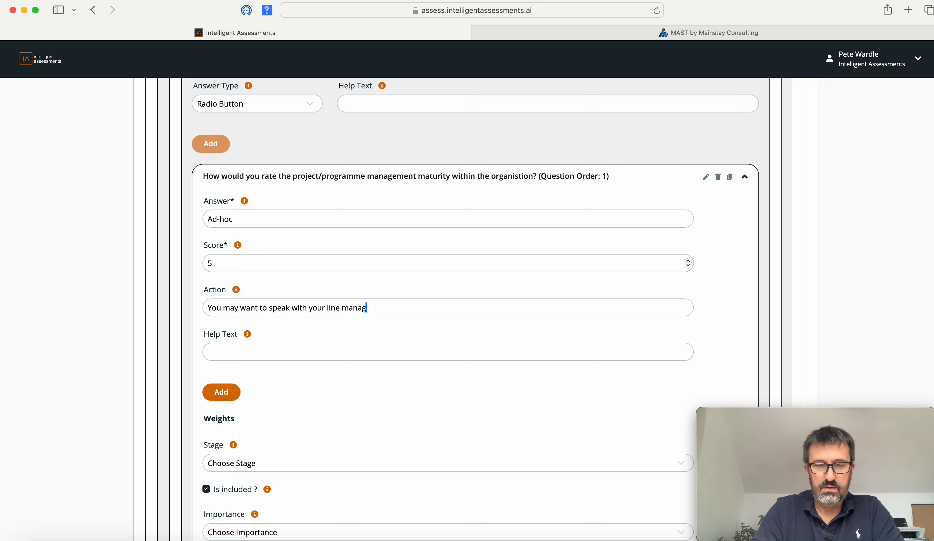
{"action": "type", "text": "er to "}
{"action": "type", "text": "un"}
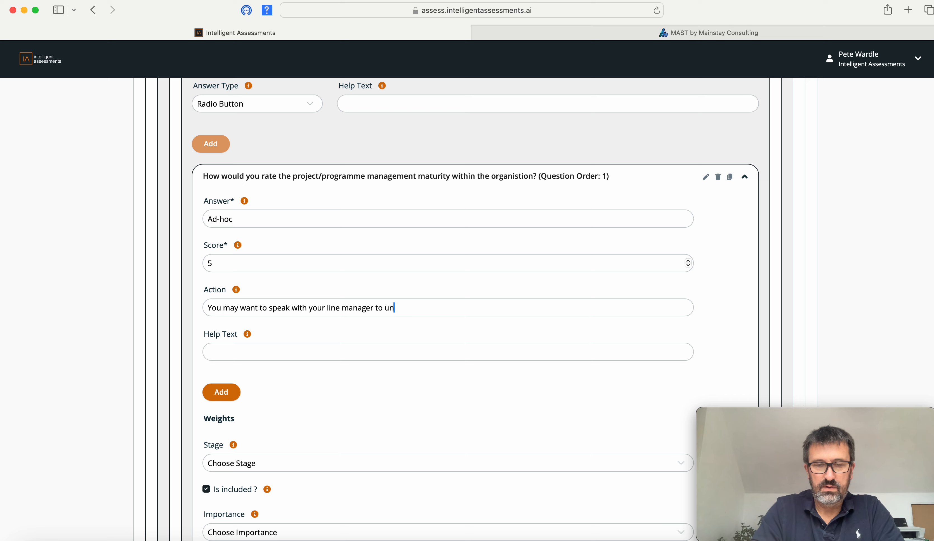
{"action": "type", "text": "derstand how "}
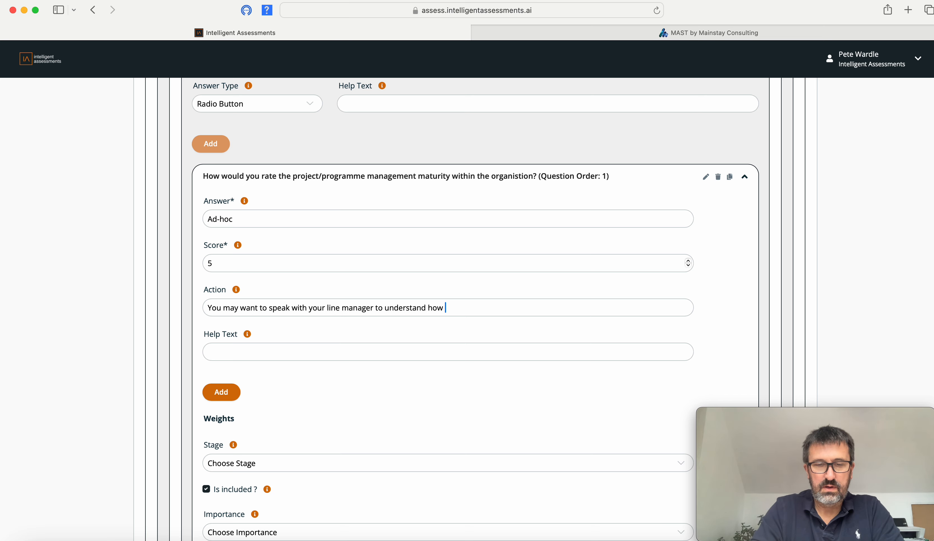
{"action": "type", "text": "this can be "}
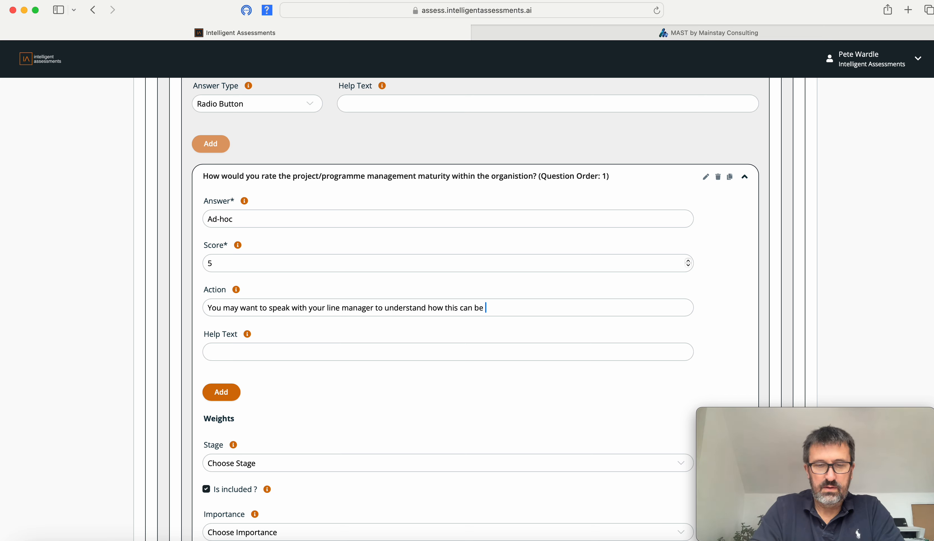
{"action": "type", "text": "improv"}
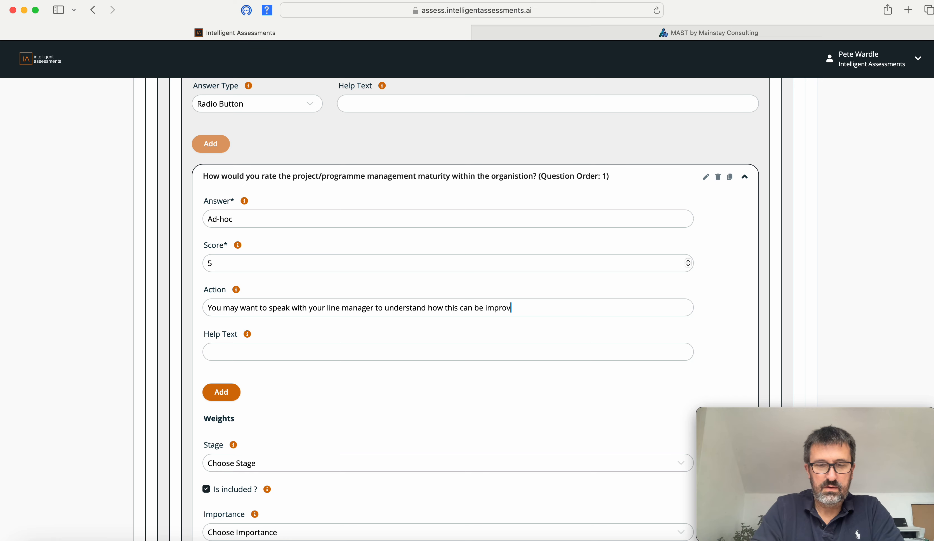
{"action": "type", "text": "ed."}
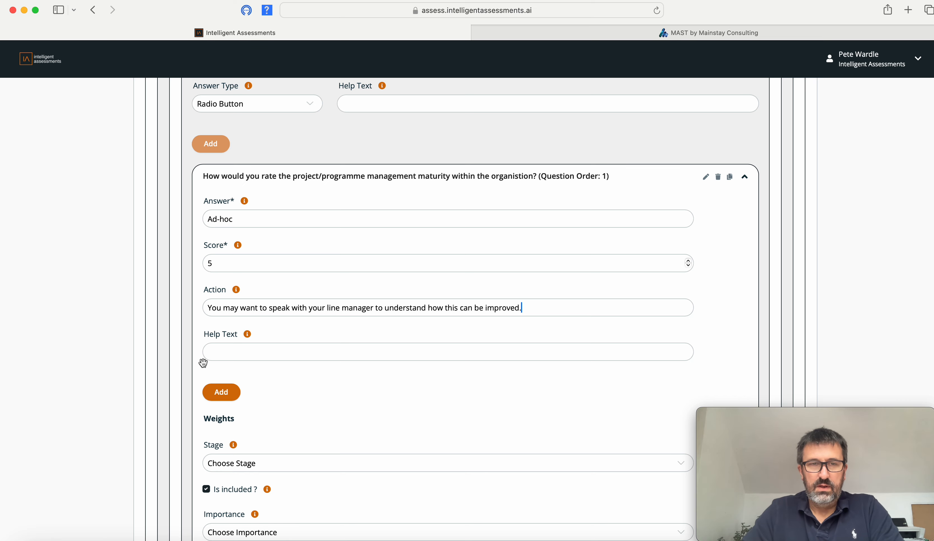
{"action": "left_click", "coordinate": [225, 355]}
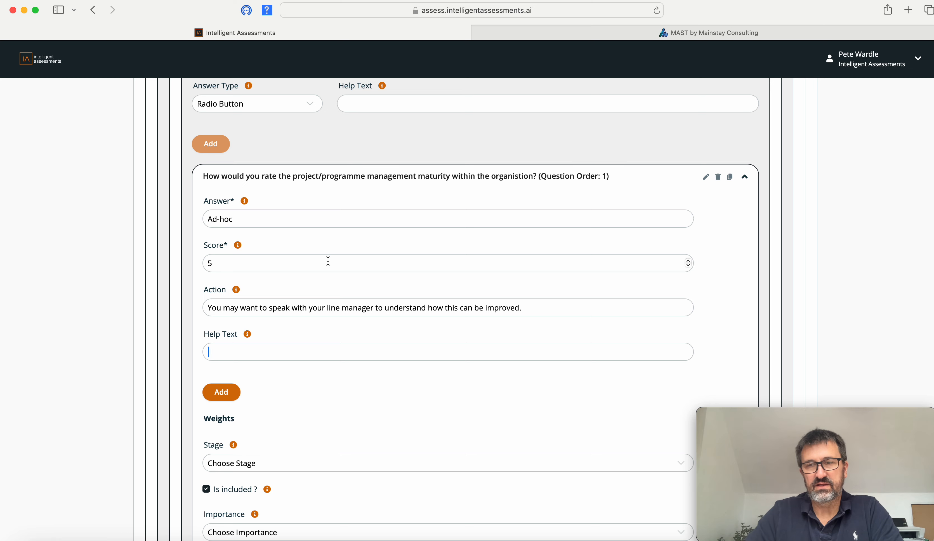
{"action": "scroll", "coordinate": [329, 261], "scroll_direction": "down", "scroll_amount": 1}
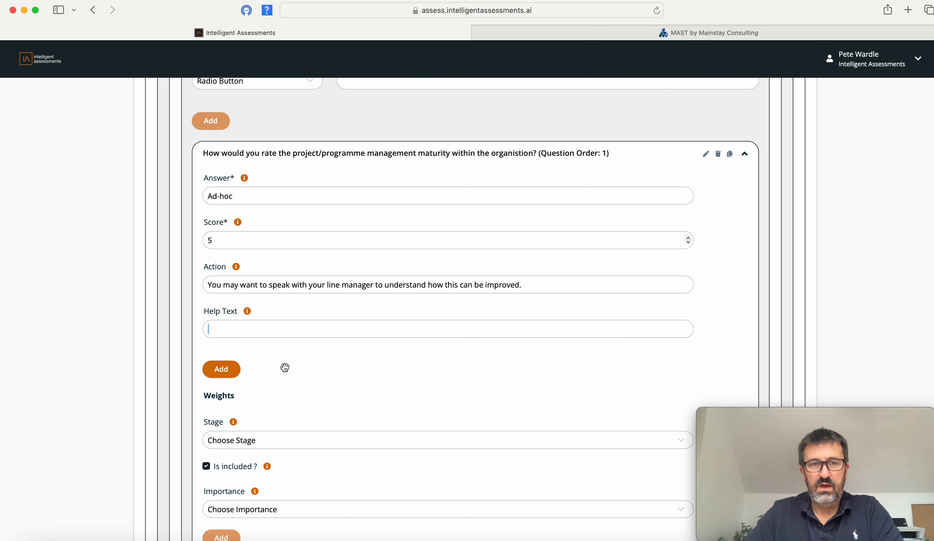
{"action": "left_click", "coordinate": [221, 373]}
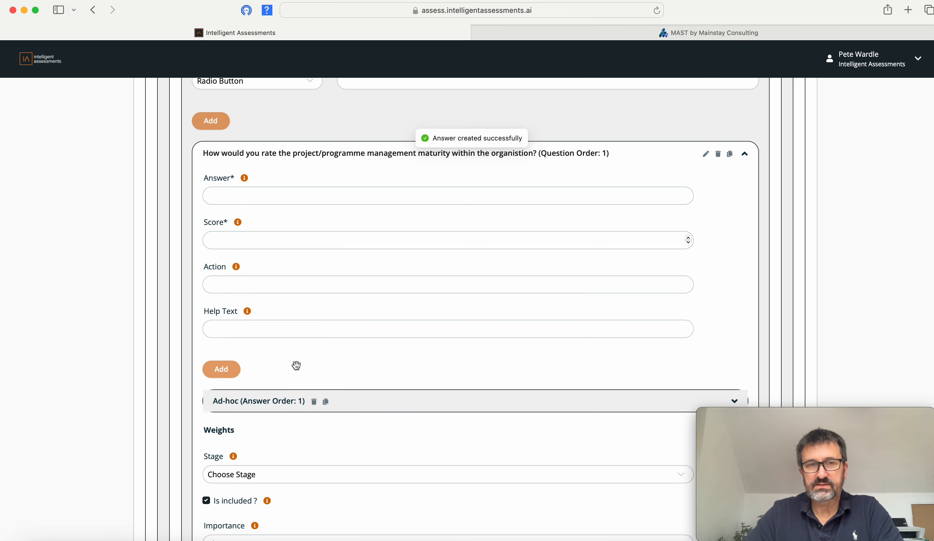
Step: Add a second answer "Really Good" with a score of 9 to the maturity question
{"action": "scroll", "coordinate": [296, 364], "scroll_direction": "down", "scroll_amount": 5}
{"action": "scroll", "coordinate": [283, 334], "scroll_direction": "up", "scroll_amount": 1}
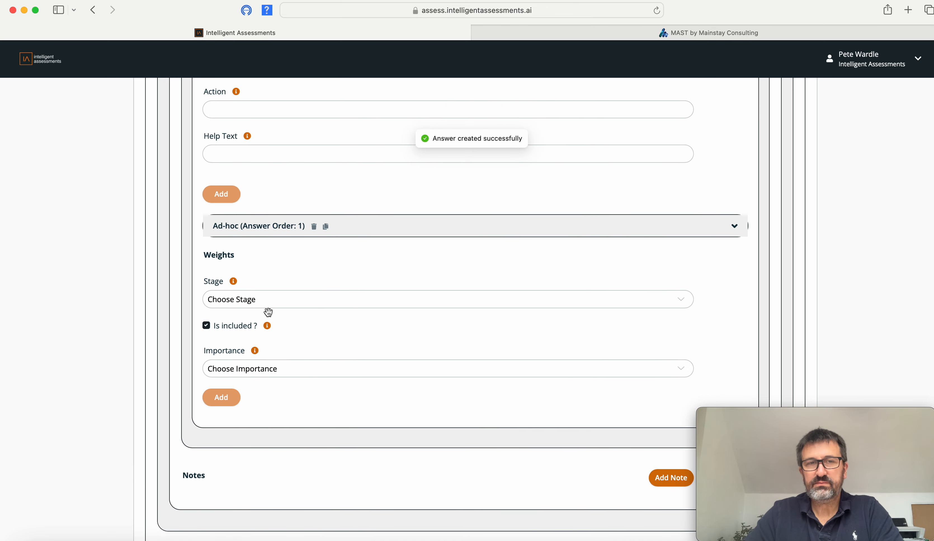
{"action": "scroll", "coordinate": [302, 269], "scroll_direction": "up", "scroll_amount": 2}
{"action": "scroll", "coordinate": [301, 270], "scroll_direction": "up", "scroll_amount": 6}
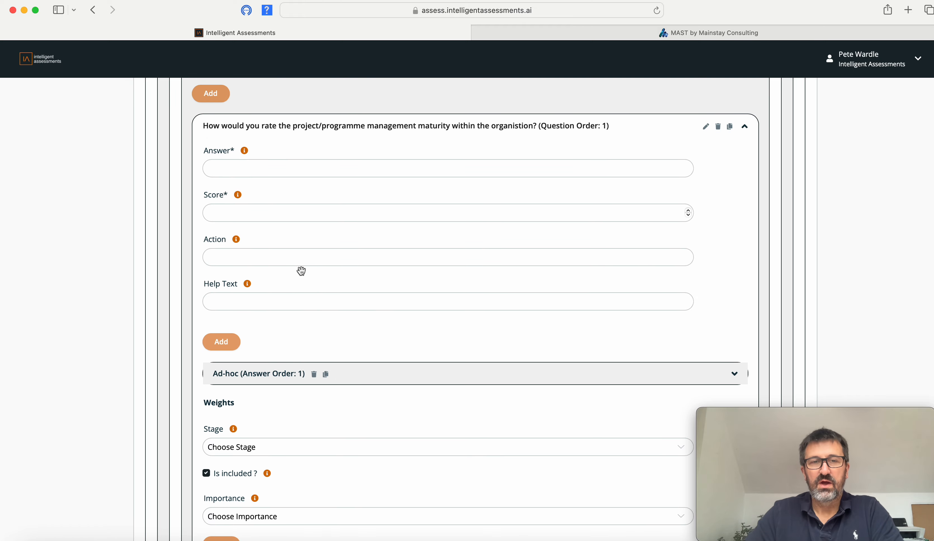
{"action": "left_click", "coordinate": [224, 173]}
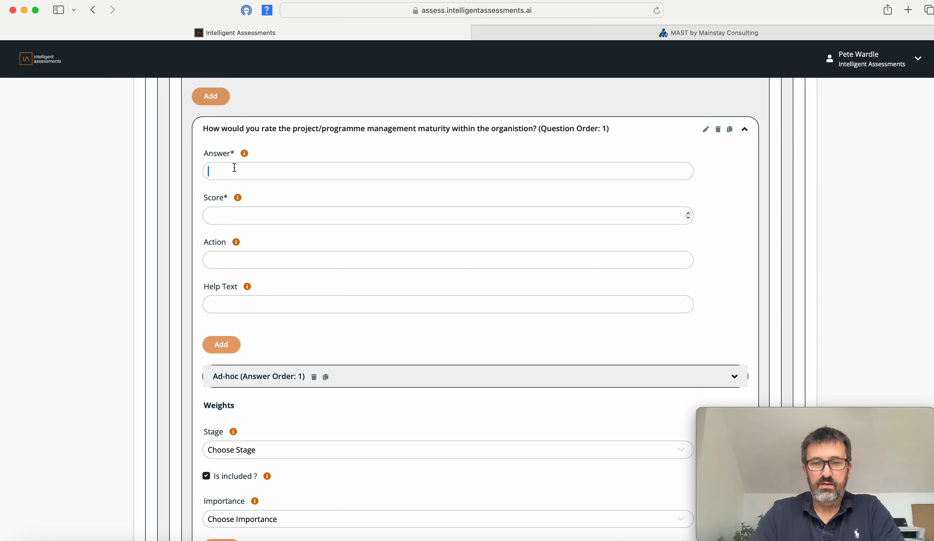
{"action": "type", "text": "Real"}
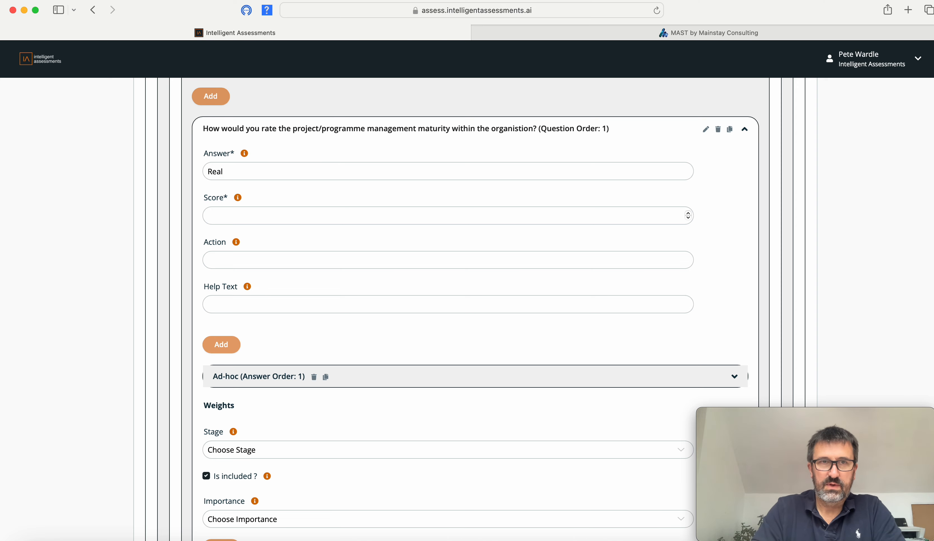
{"action": "type", "text": "ly "}
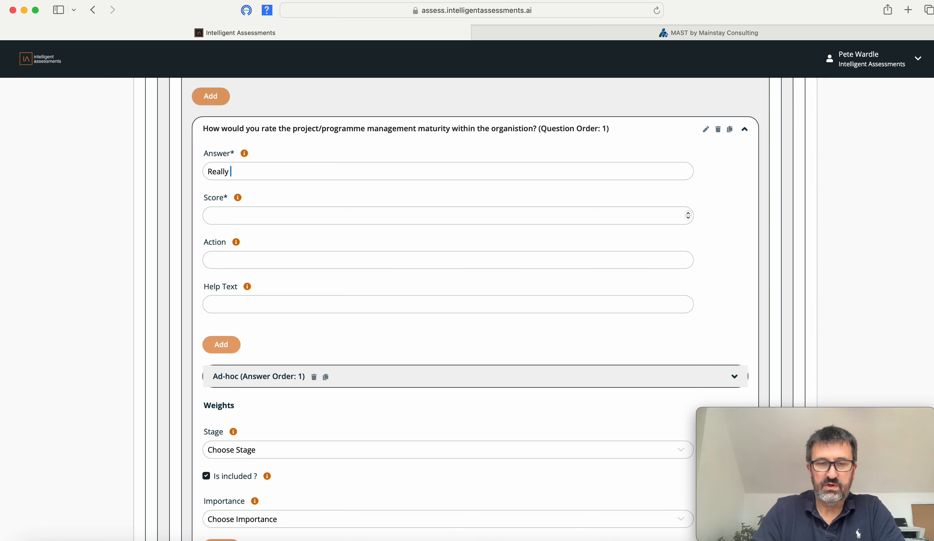
{"action": "type", "text": "Good"}
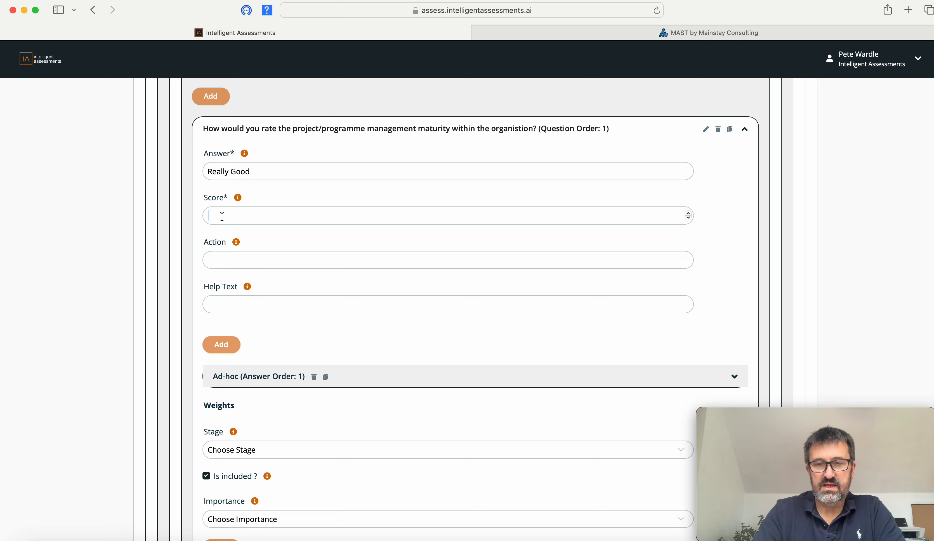
{"action": "type", "text": "9"}
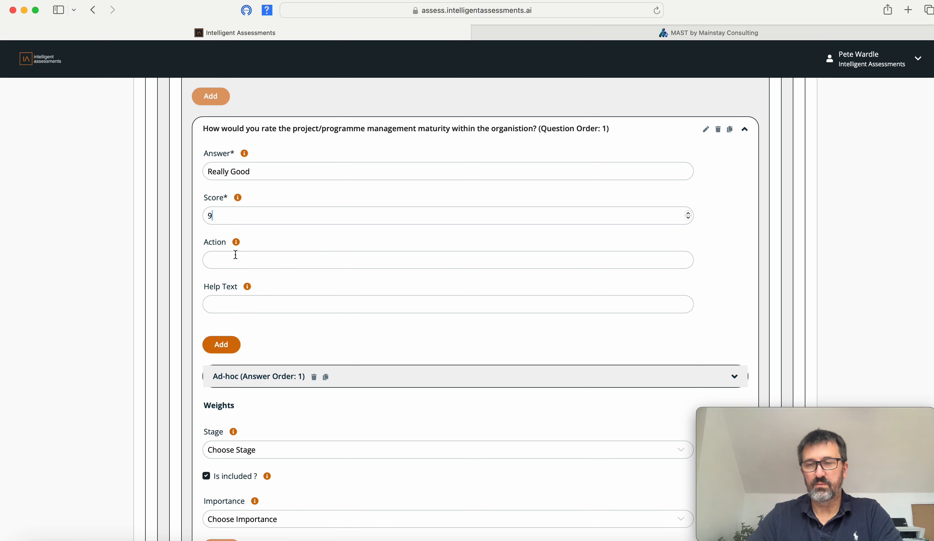
{"action": "left_click", "coordinate": [227, 345]}
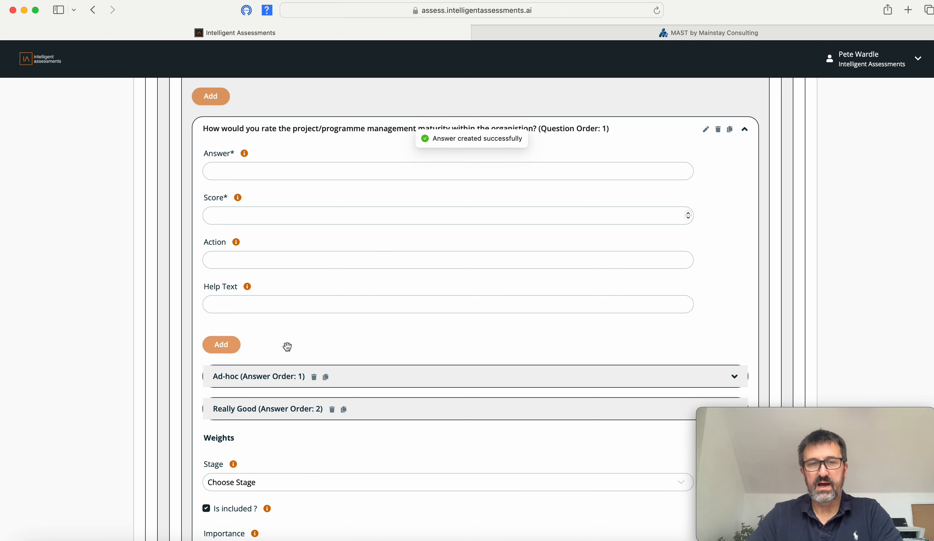
Step: In the question's weights, set the stage to All and the importance to Medium
{"action": "scroll", "coordinate": [286, 346], "scroll_direction": "down", "scroll_amount": 3}
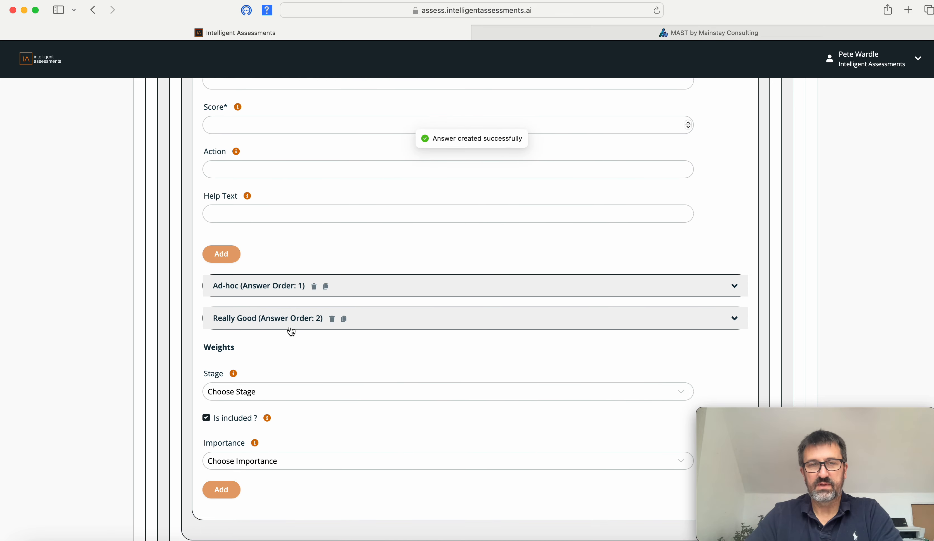
{"action": "scroll", "coordinate": [263, 350], "scroll_direction": "down", "scroll_amount": 3}
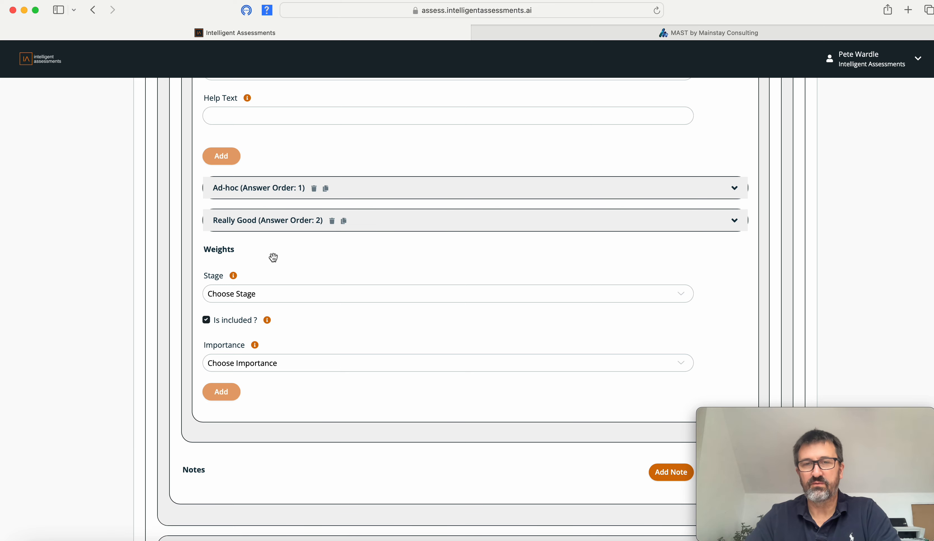
{"action": "left_click", "coordinate": [272, 300]}
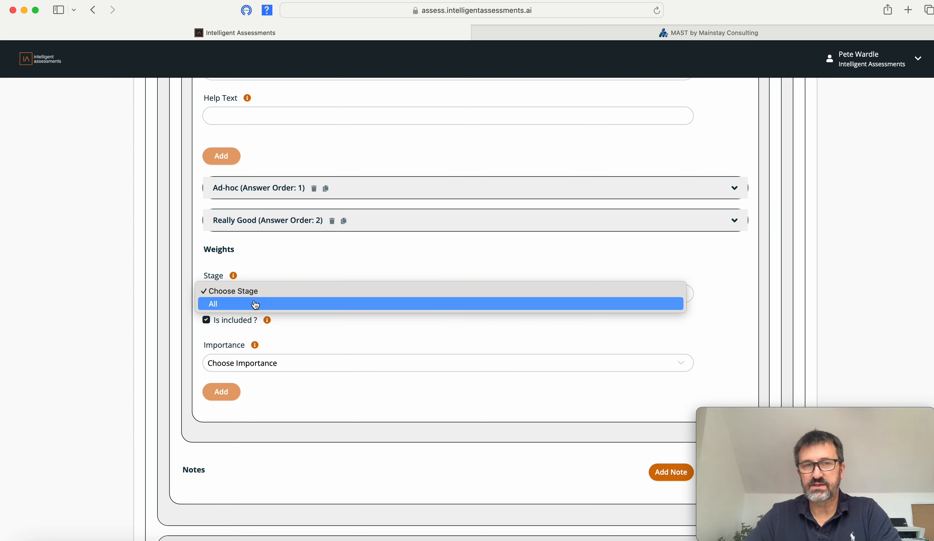
{"action": "left_click", "coordinate": [256, 304]}
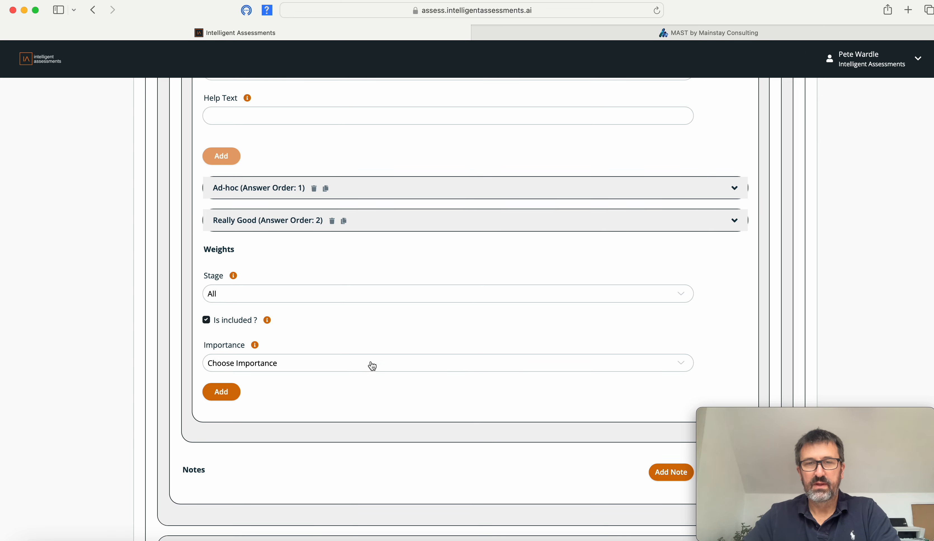
{"action": "left_click", "coordinate": [415, 368]}
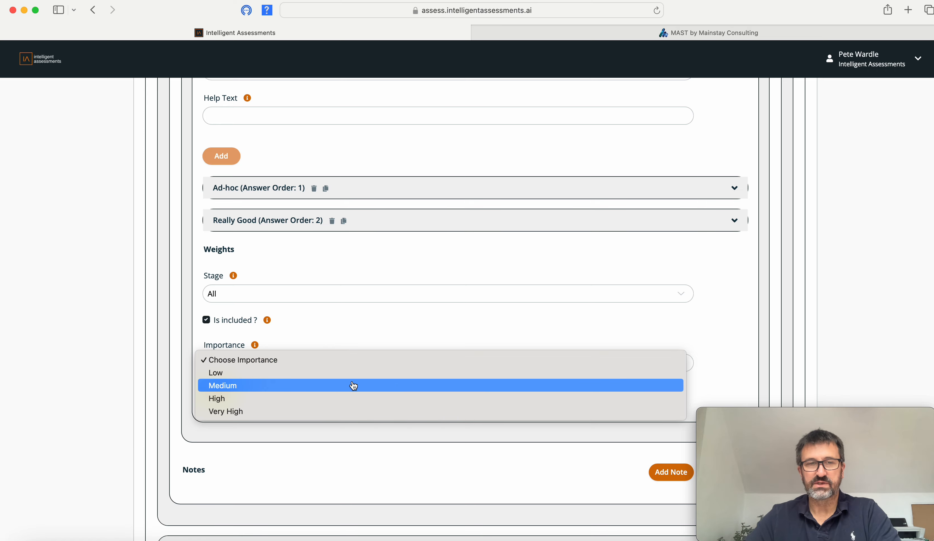
{"action": "left_click", "coordinate": [339, 386]}
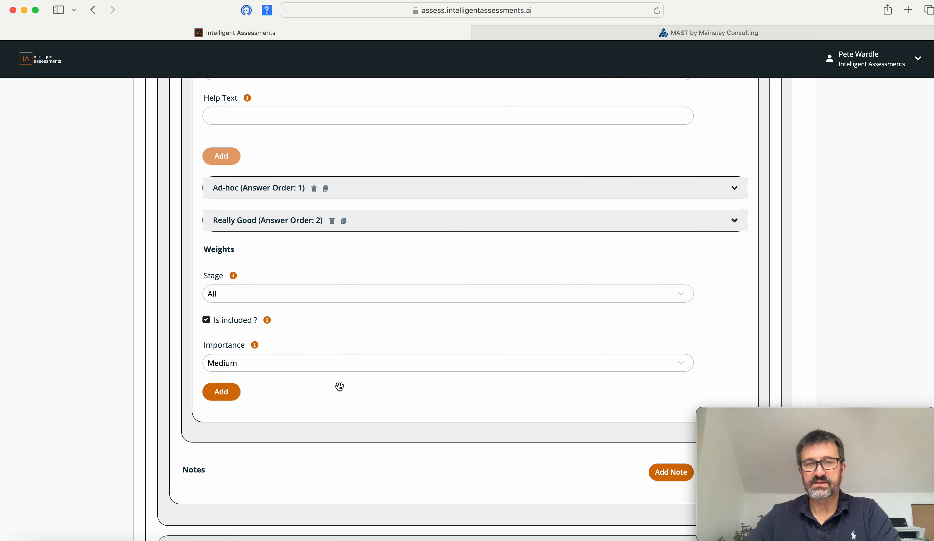
Step: Add the weight with stage All and importance Medium to the maturity question
{"action": "left_click", "coordinate": [223, 397]}
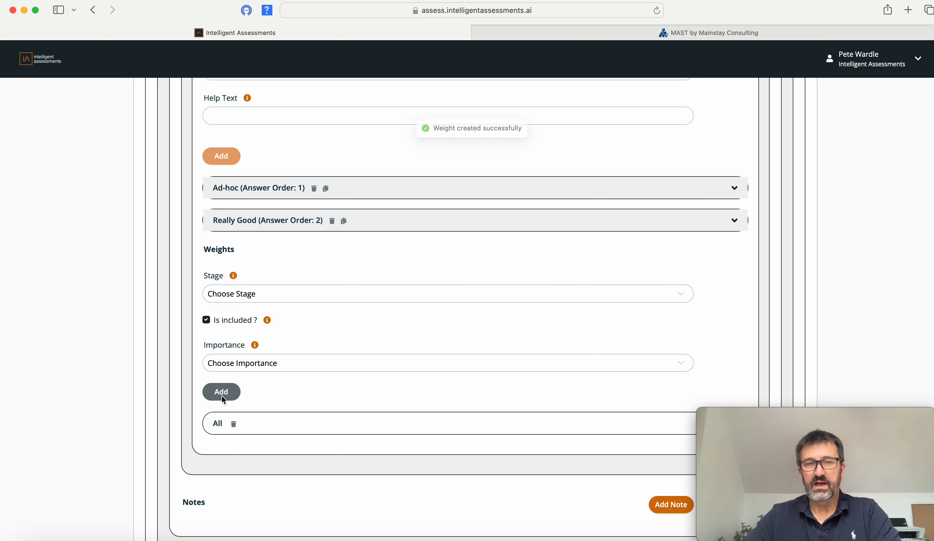
{"action": "scroll", "coordinate": [409, 422], "scroll_direction": "down", "scroll_amount": 5}
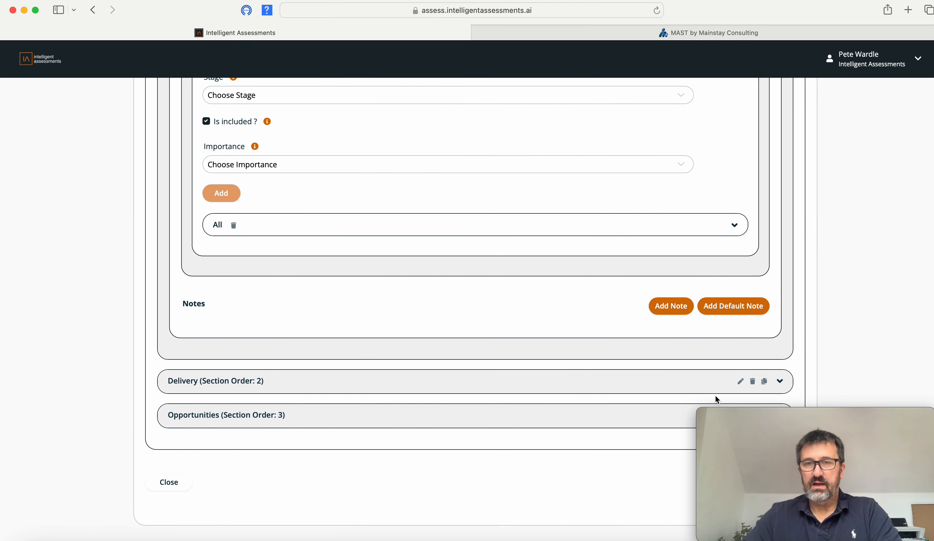
Step: Try to publish the assessment template, proceeding past the unsaved-data warning
{"action": "left_click_drag", "start_coordinate": [759, 415], "coordinate": [83, 381]}
{"action": "left_click", "coordinate": [382, 433]}
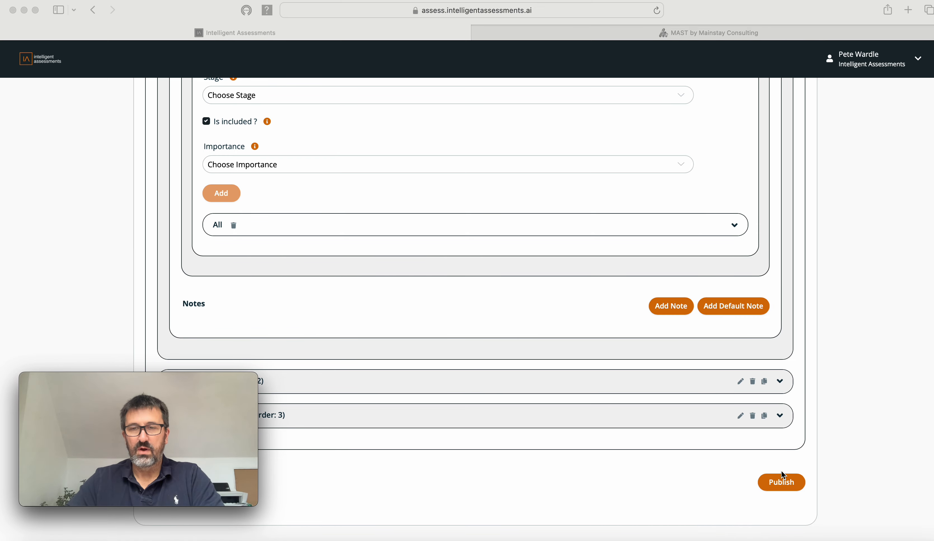
{"action": "left_click", "coordinate": [775, 484]}
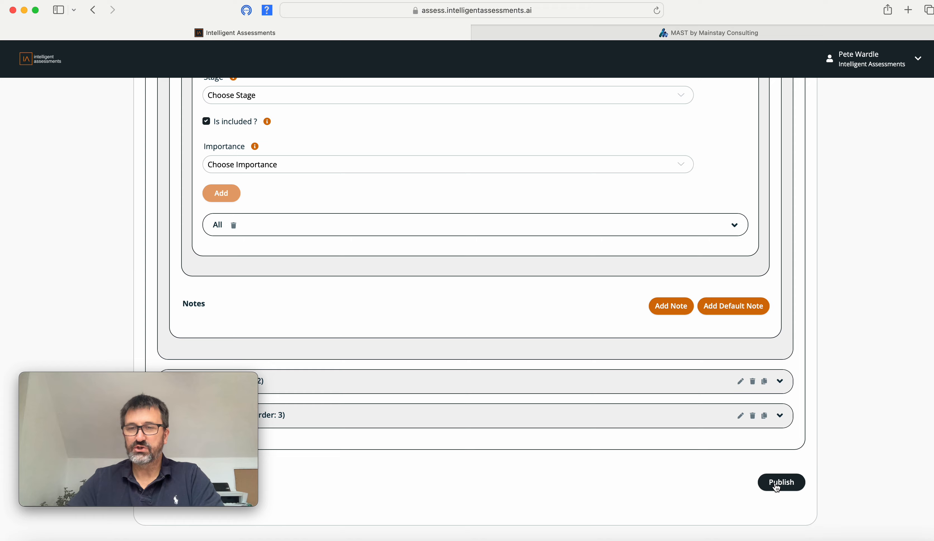
{"action": "left_click", "coordinate": [776, 486]}
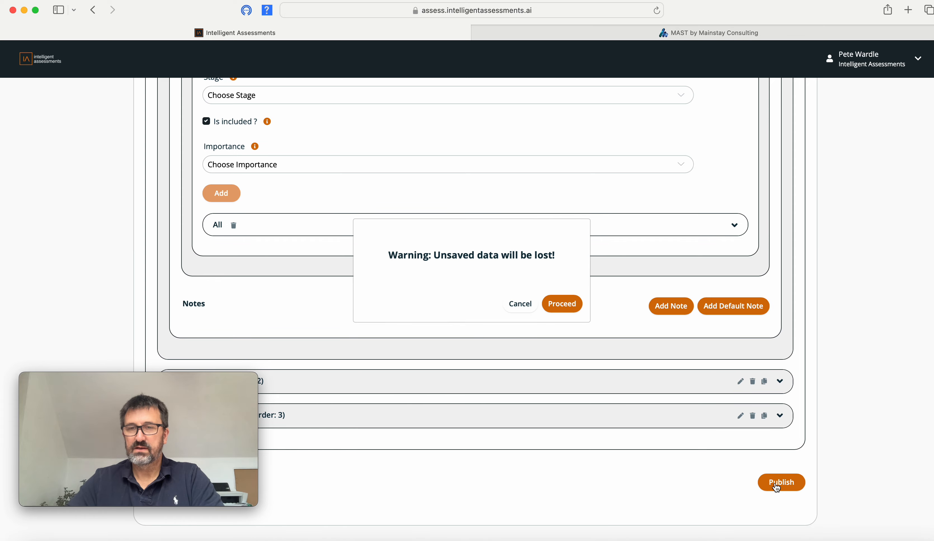
{"action": "left_click", "coordinate": [562, 307]}
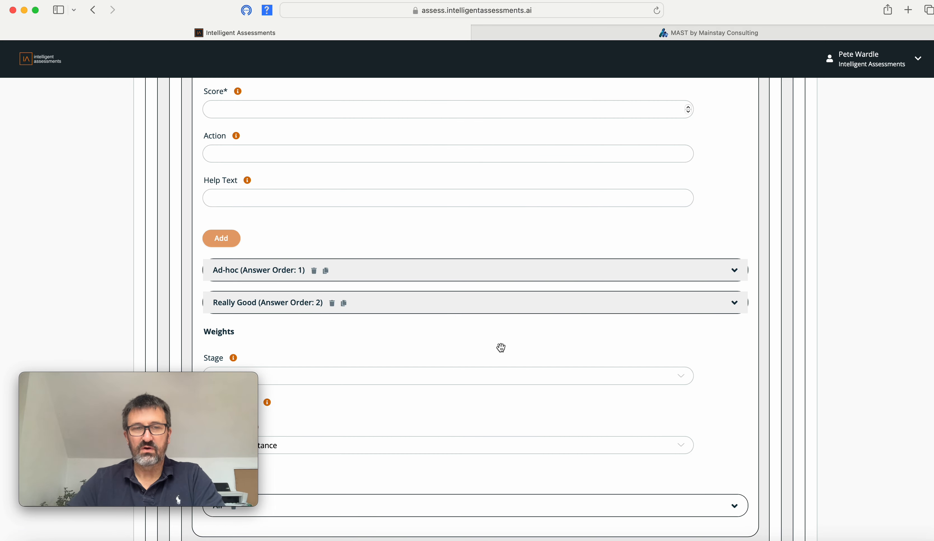
Step: Leave the template editor for the Assessment Templates list, accepting the loss of unsaved data
{"action": "scroll", "coordinate": [501, 347], "scroll_direction": "up", "scroll_amount": 20}
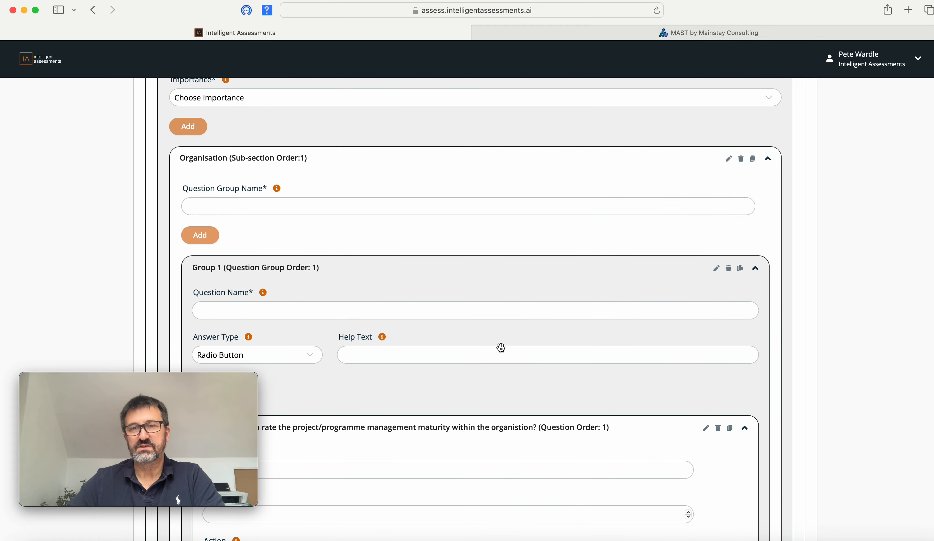
{"action": "scroll", "coordinate": [500, 347], "scroll_direction": "up", "scroll_amount": 15}
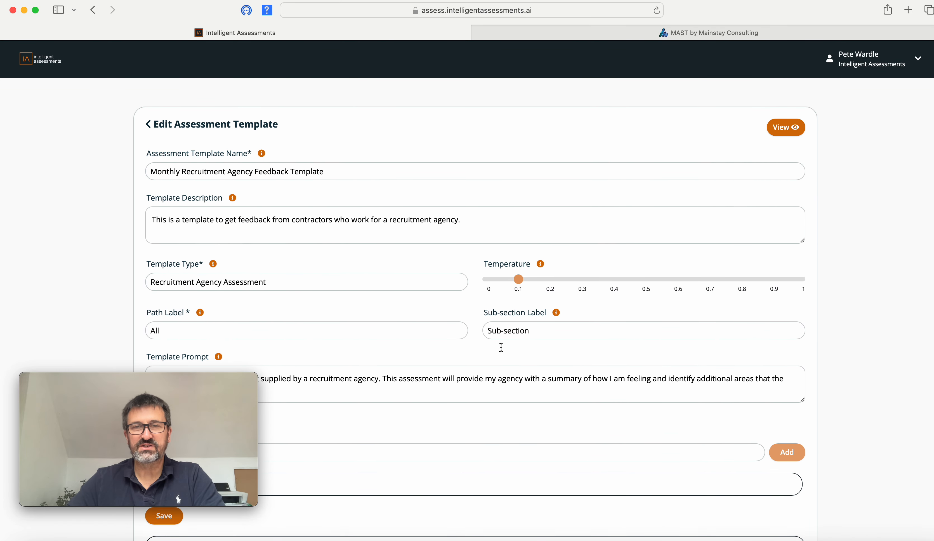
{"action": "left_click", "coordinate": [148, 123]}
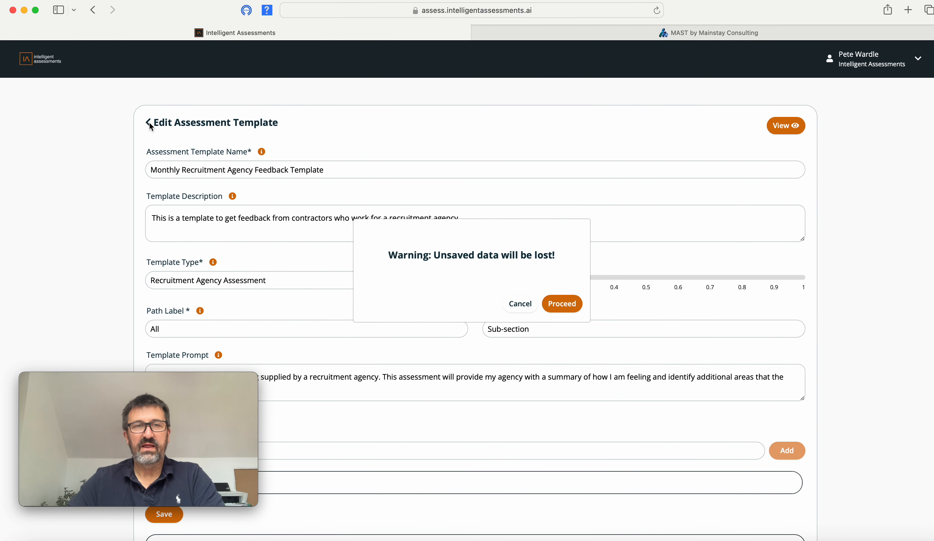
{"action": "left_click", "coordinate": [557, 305]}
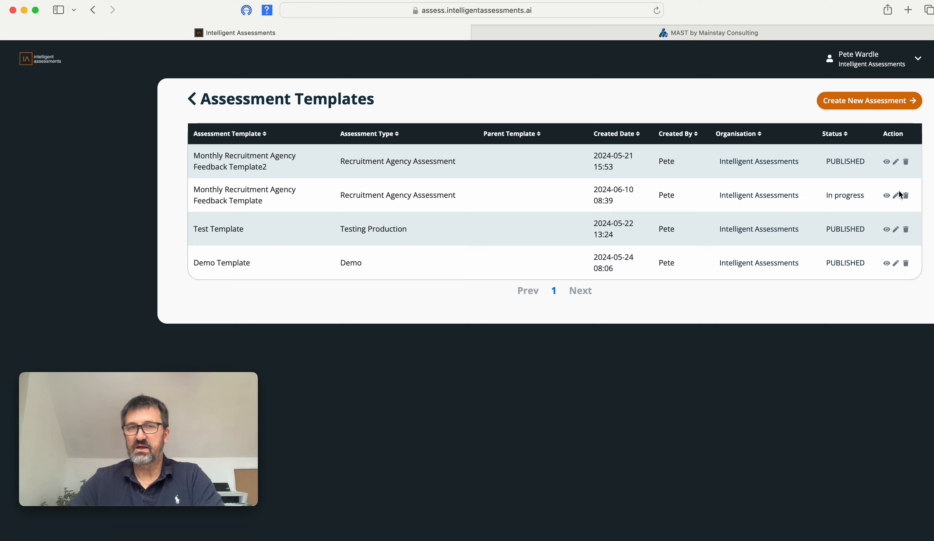
Step: Reopen the Monthly Recruitment Agency Feedback Template for editing and expand its Contractor Fit section
{"action": "left_click", "coordinate": [896, 199]}
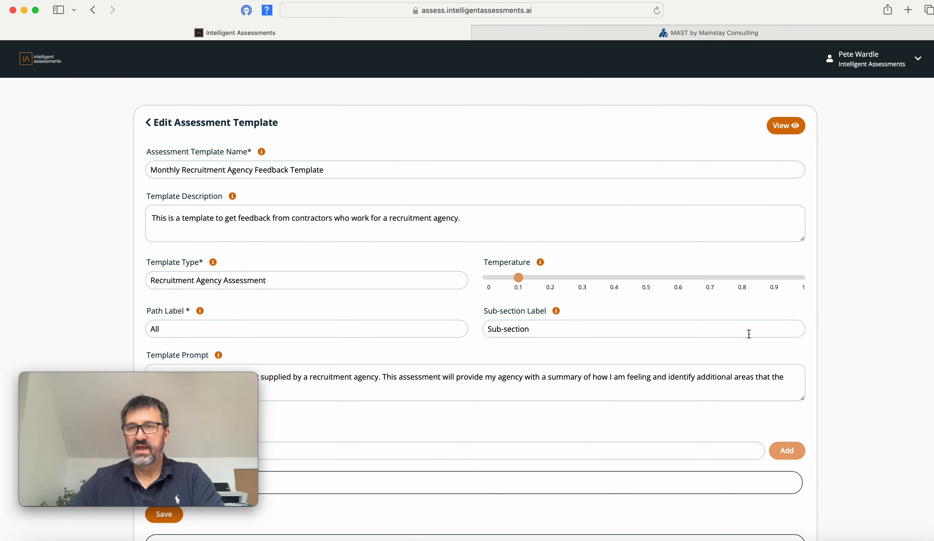
{"action": "scroll", "coordinate": [746, 332], "scroll_direction": "down", "scroll_amount": 10}
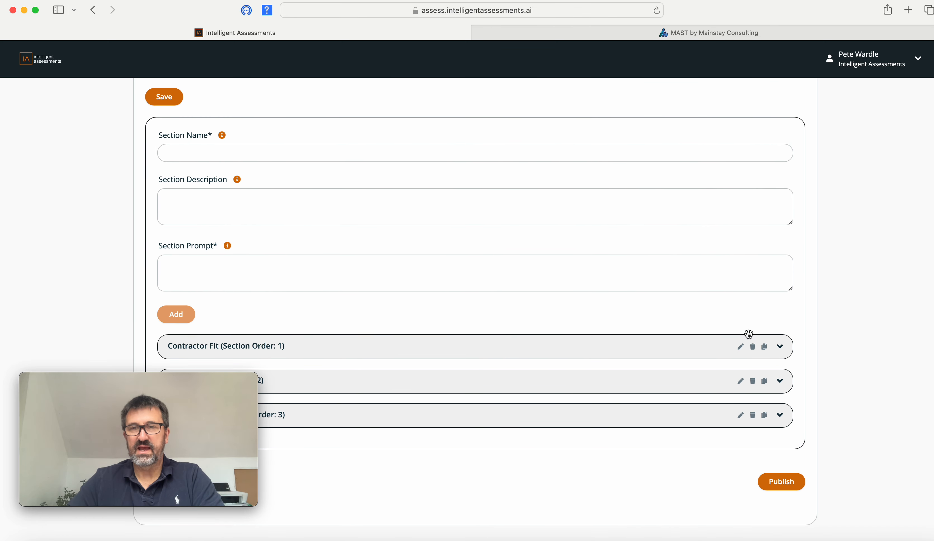
{"action": "left_click", "coordinate": [609, 350]}
{"action": "scroll", "coordinate": [610, 352], "scroll_direction": "down", "scroll_amount": 1}
{"action": "scroll", "coordinate": [594, 351], "scroll_direction": "down", "scroll_amount": 1}
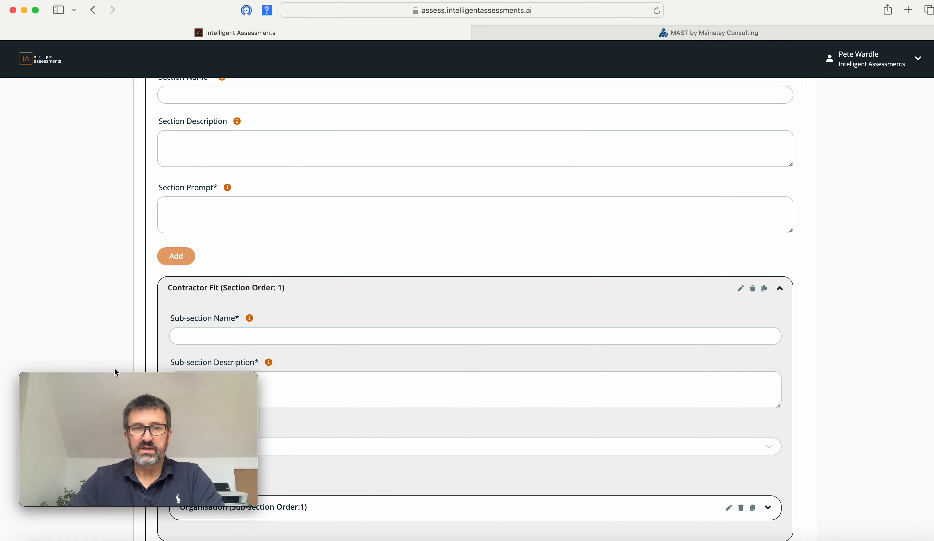
Step: Expand the Organisation sub-section, Group 1 and the maturity question to review its answers and weights
{"action": "left_click_drag", "start_coordinate": [116, 378], "coordinate": [800, 408]}
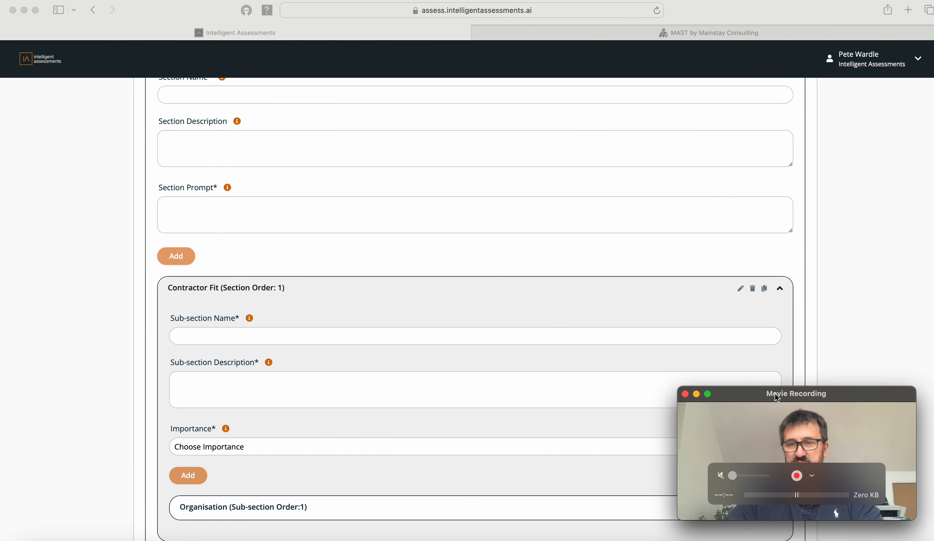
{"action": "scroll", "coordinate": [425, 331], "scroll_direction": "down", "scroll_amount": 5}
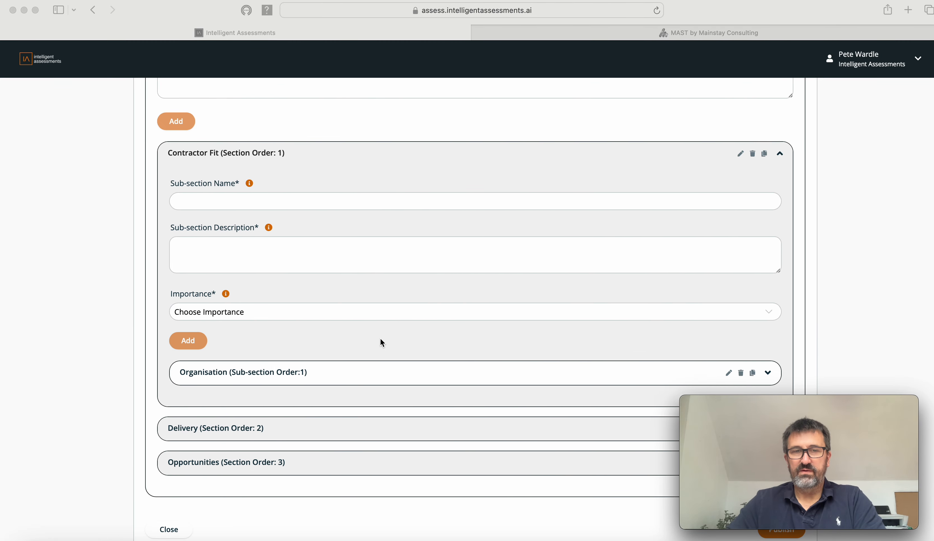
{"action": "left_click", "coordinate": [262, 376]}
{"action": "left_click", "coordinate": [262, 377]}
{"action": "scroll", "coordinate": [412, 355], "scroll_direction": "down", "scroll_amount": 8}
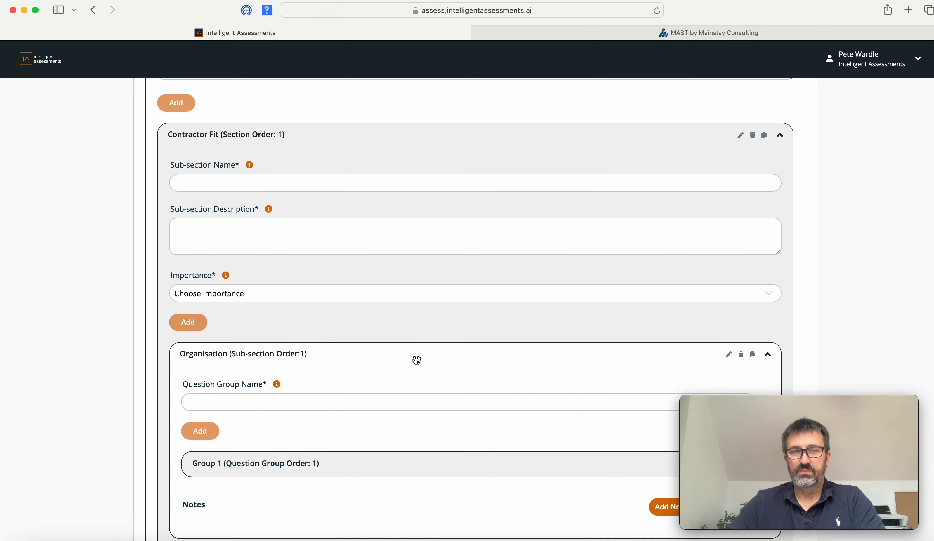
{"action": "left_click", "coordinate": [278, 266]}
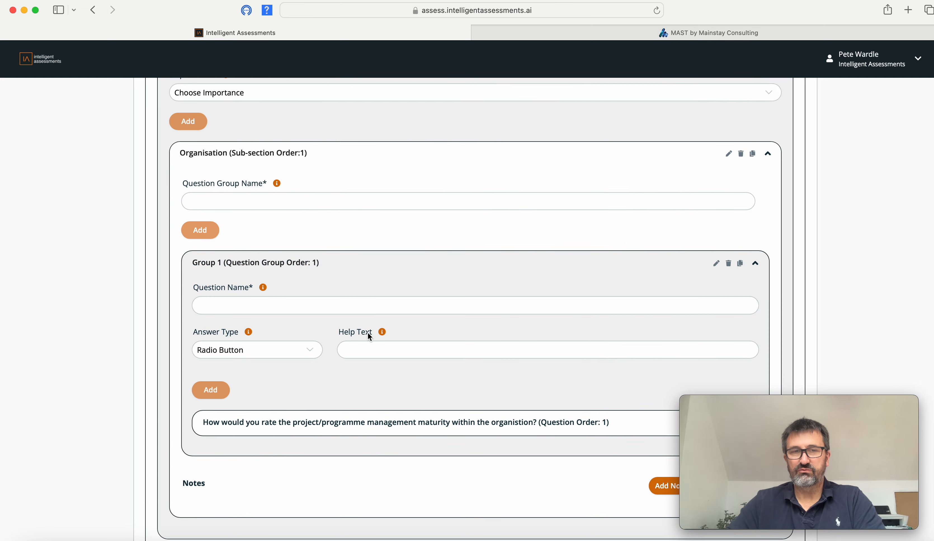
{"action": "scroll", "coordinate": [367, 335], "scroll_direction": "down", "scroll_amount": 3}
{"action": "left_click", "coordinate": [349, 363]}
{"action": "scroll", "coordinate": [388, 374], "scroll_direction": "down", "scroll_amount": 10}
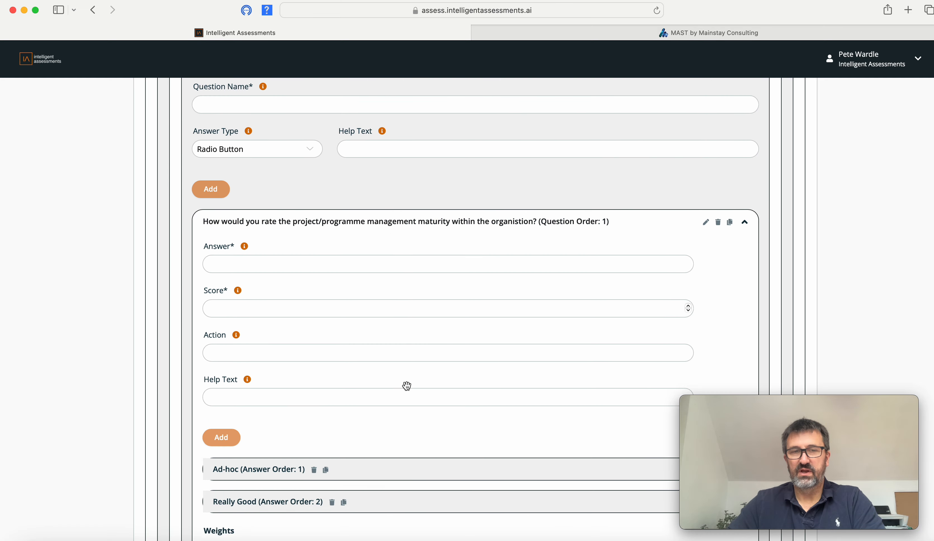